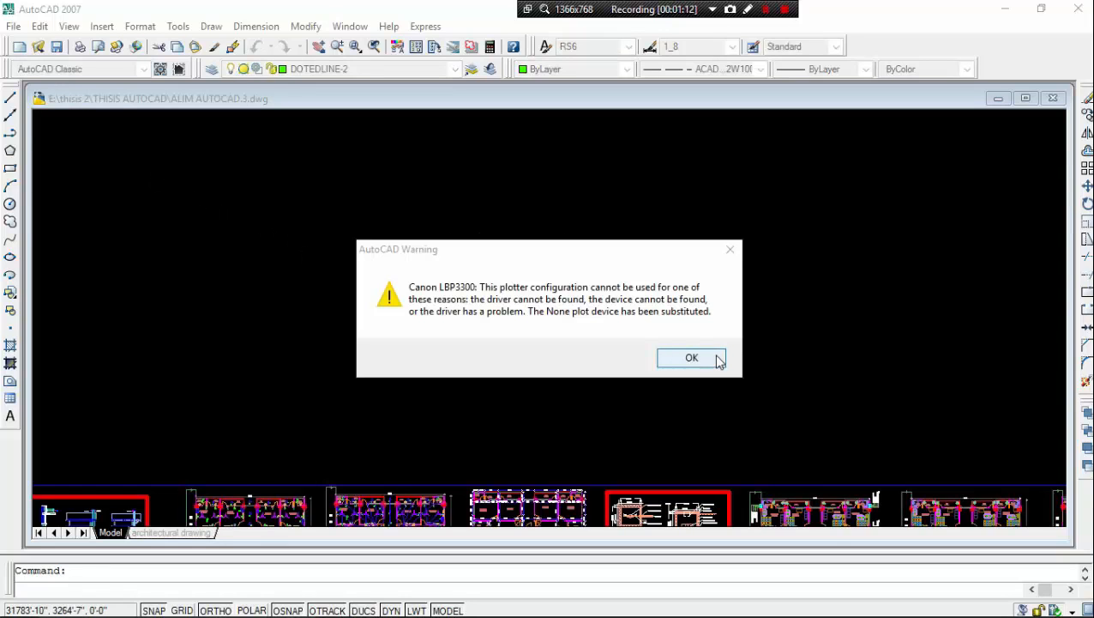
Step: Dismiss the plotter configuration warning and set the plotter to DWF6 ePlot.pc3
left_click(719, 359)
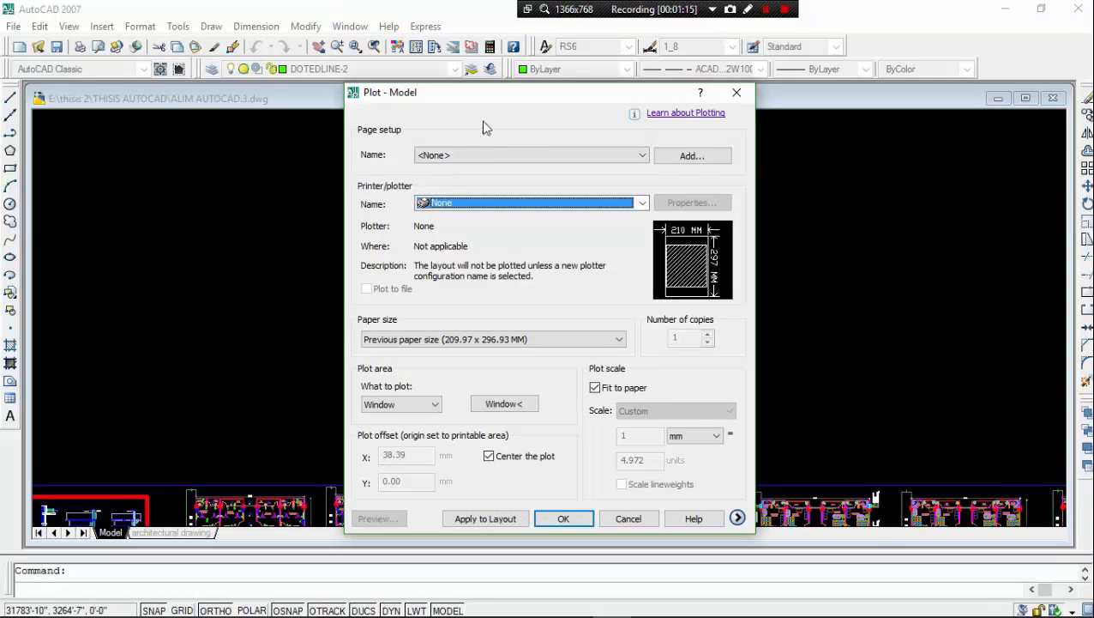
left_click_drag(496, 97, 488, 57)
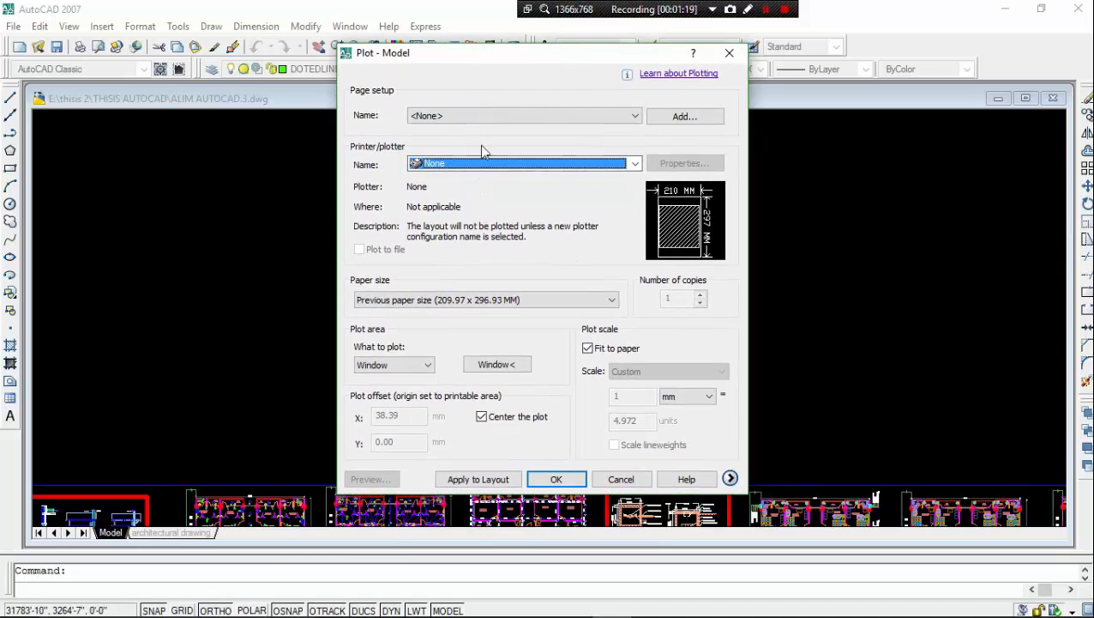
left_click(634, 164)
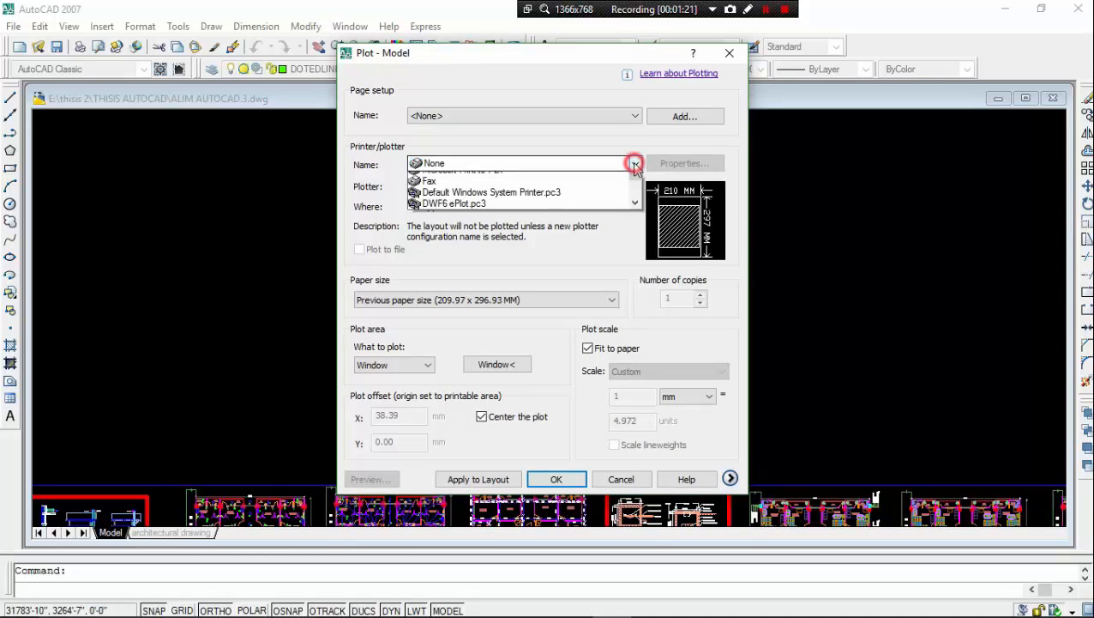
scroll(554, 227, "down", 1)
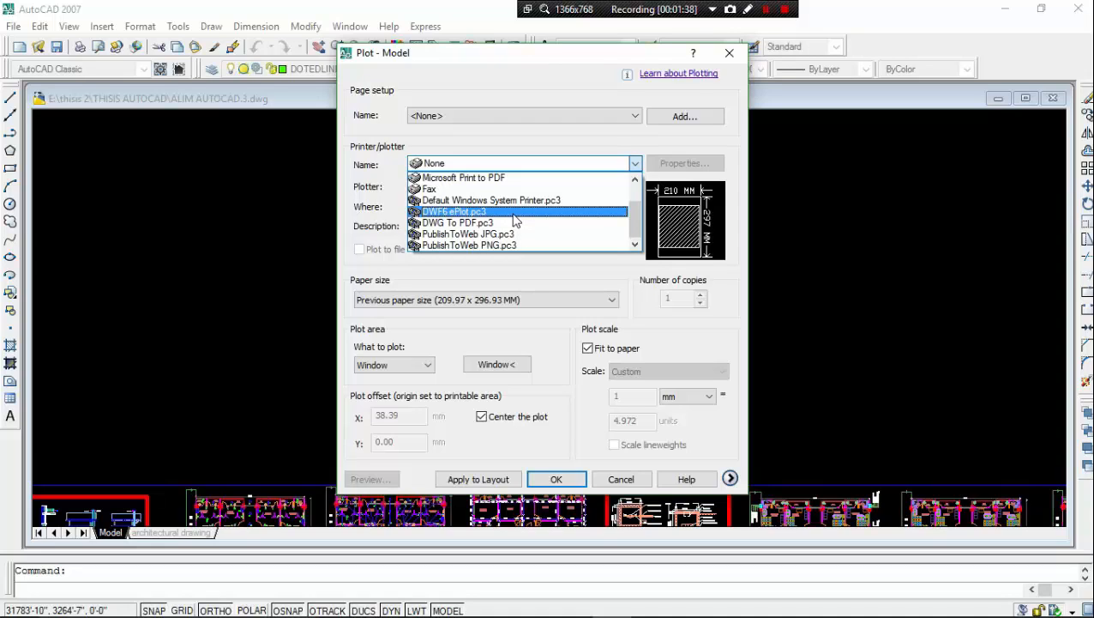
left_click(514, 215)
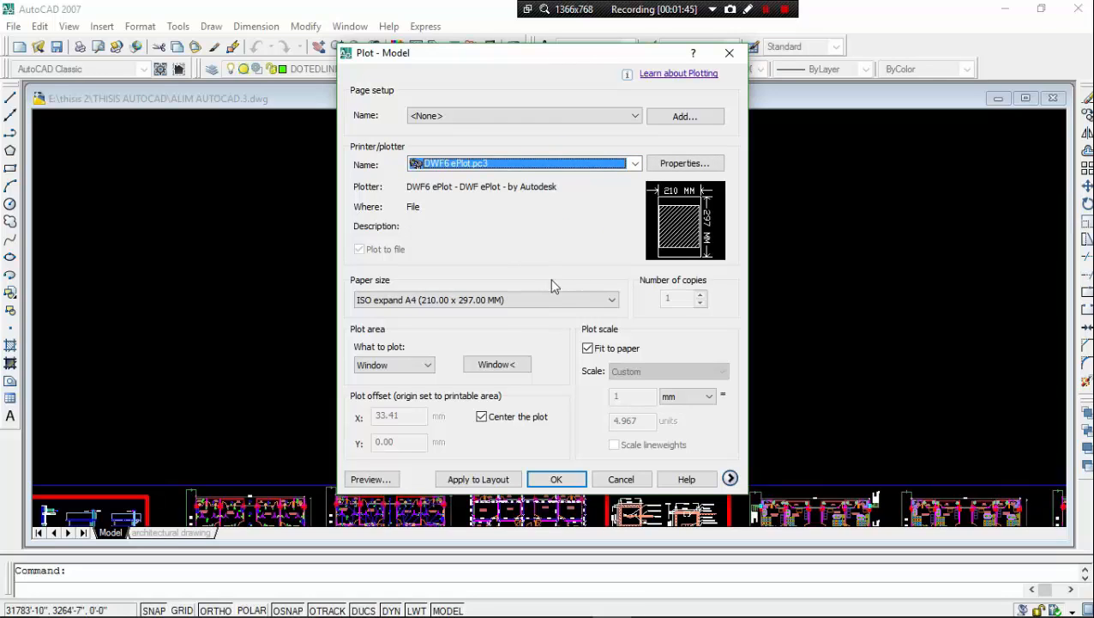
Step: Set the plot's paper size to ANSI A (8.50 x 11.00 Inches)
left_click(585, 300)
scroll(556, 291, "down", 1)
scroll(556, 292, "down", 1)
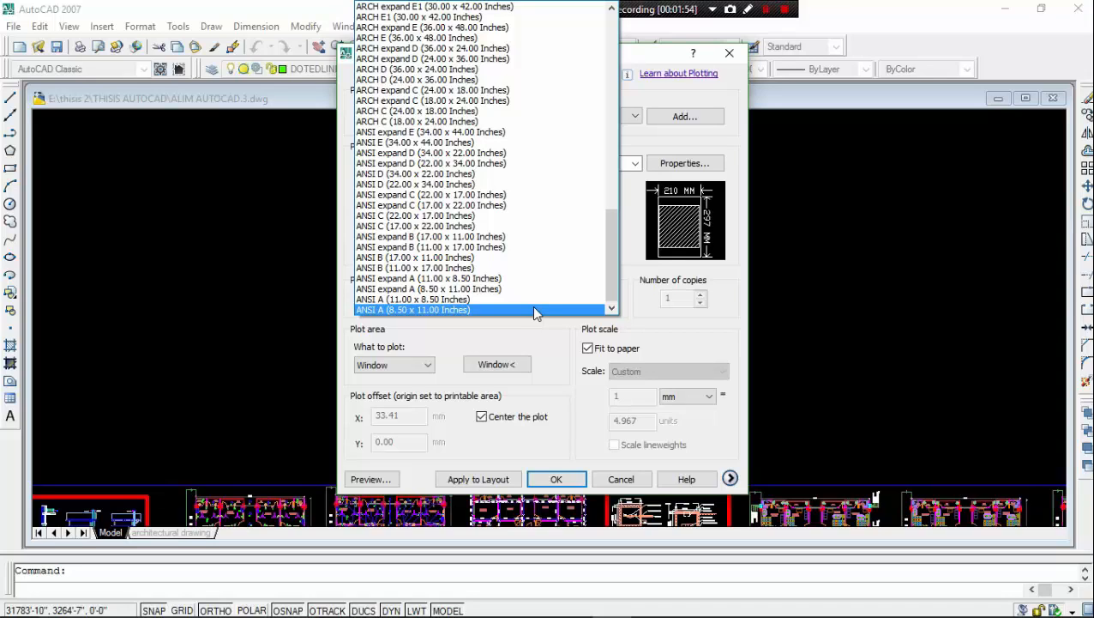
left_click(532, 307)
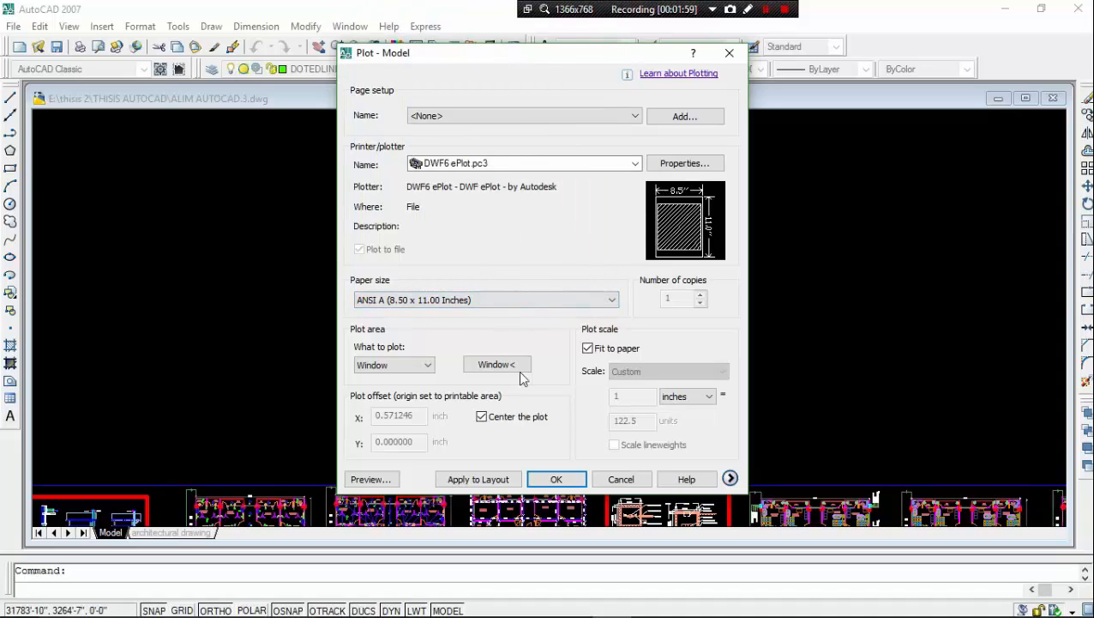
Step: Define the plot area as a window enclosing the whole floor plan, including its dimensions and title block
left_click(422, 367)
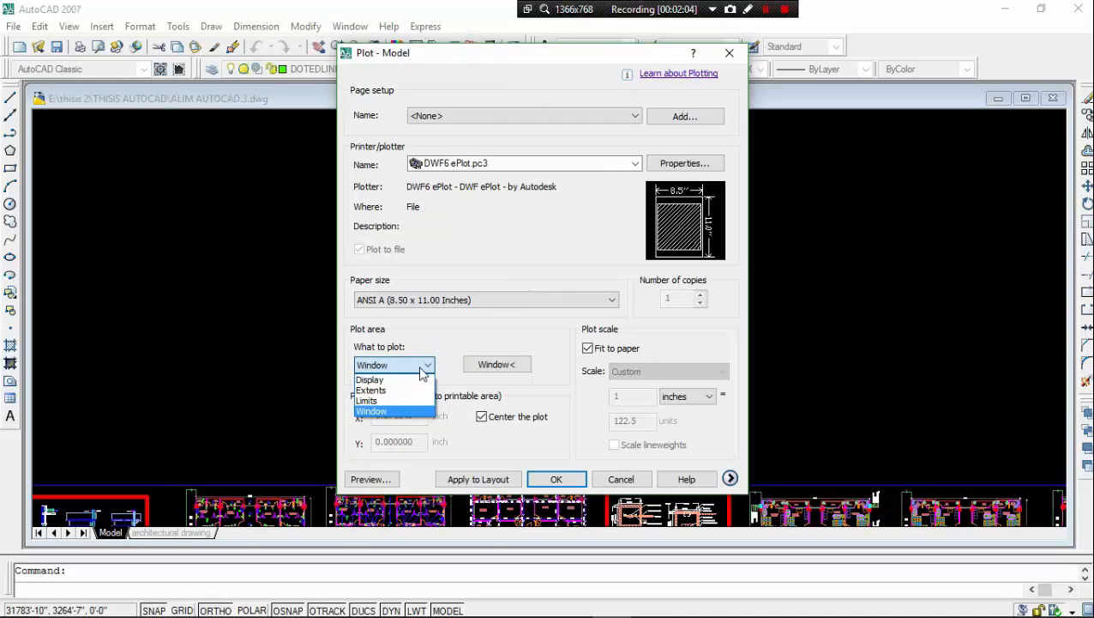
left_click(422, 368)
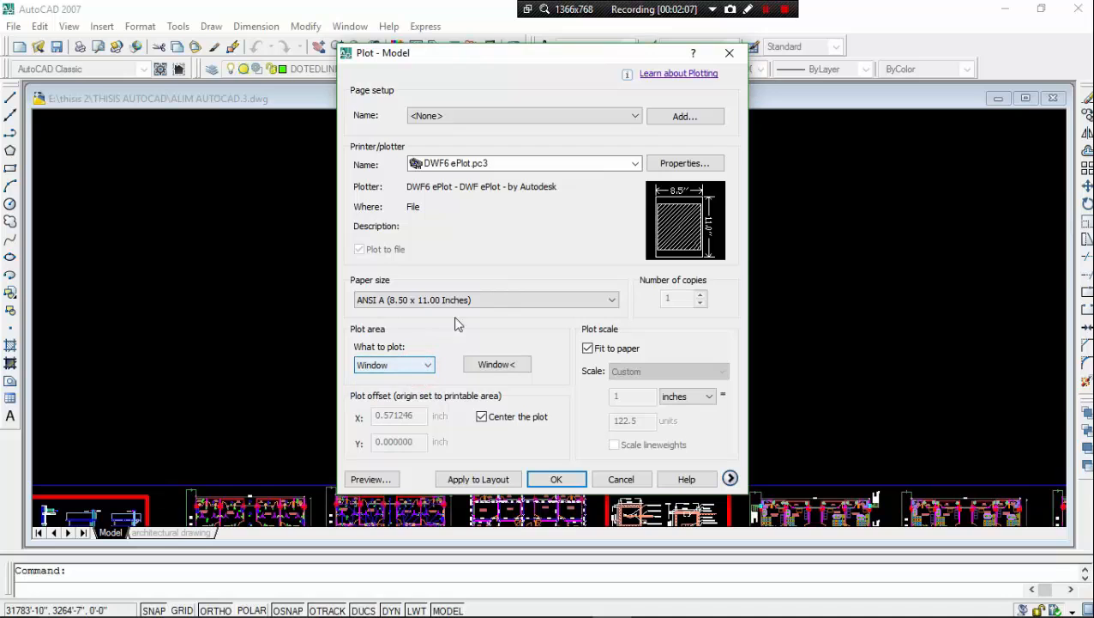
left_click(507, 366)
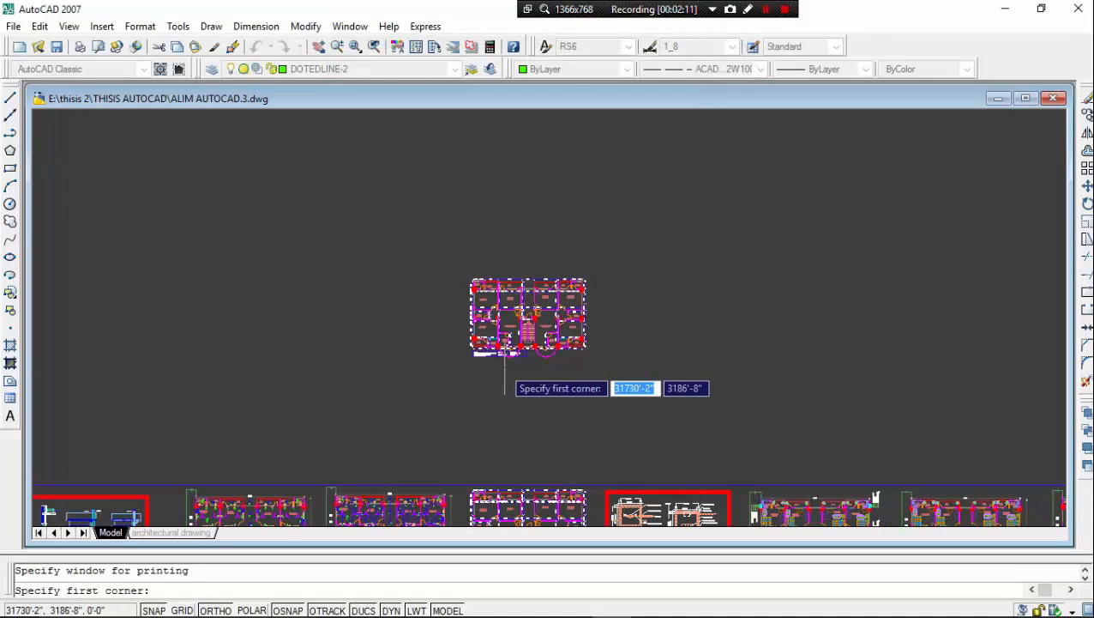
scroll(528, 307, "up", 2)
scroll(549, 304, "down", 3)
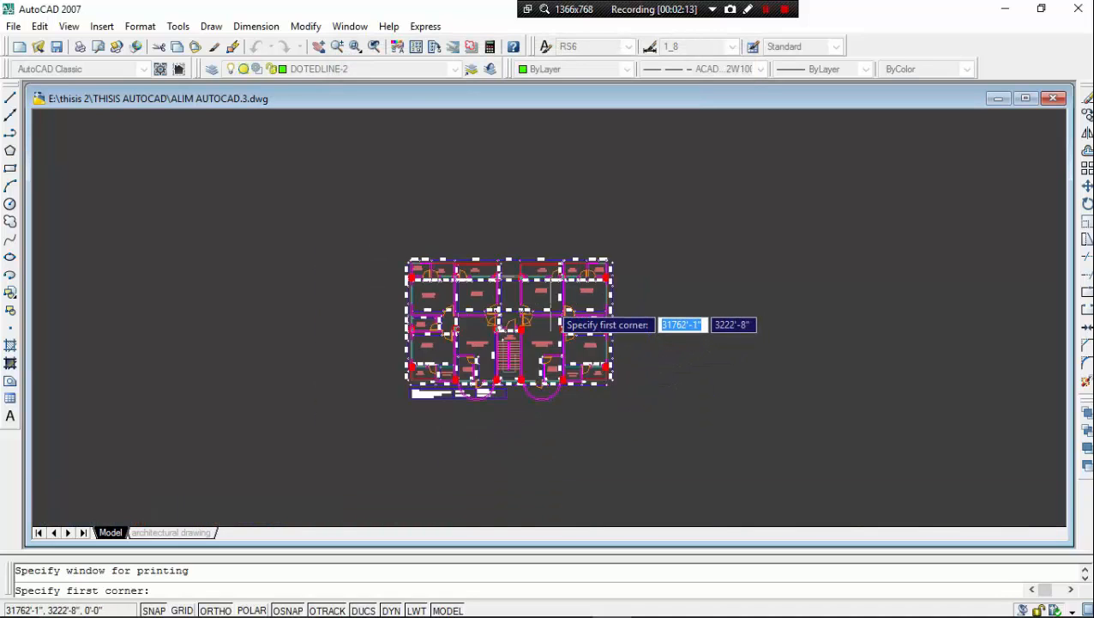
scroll(485, 328, "up", 5)
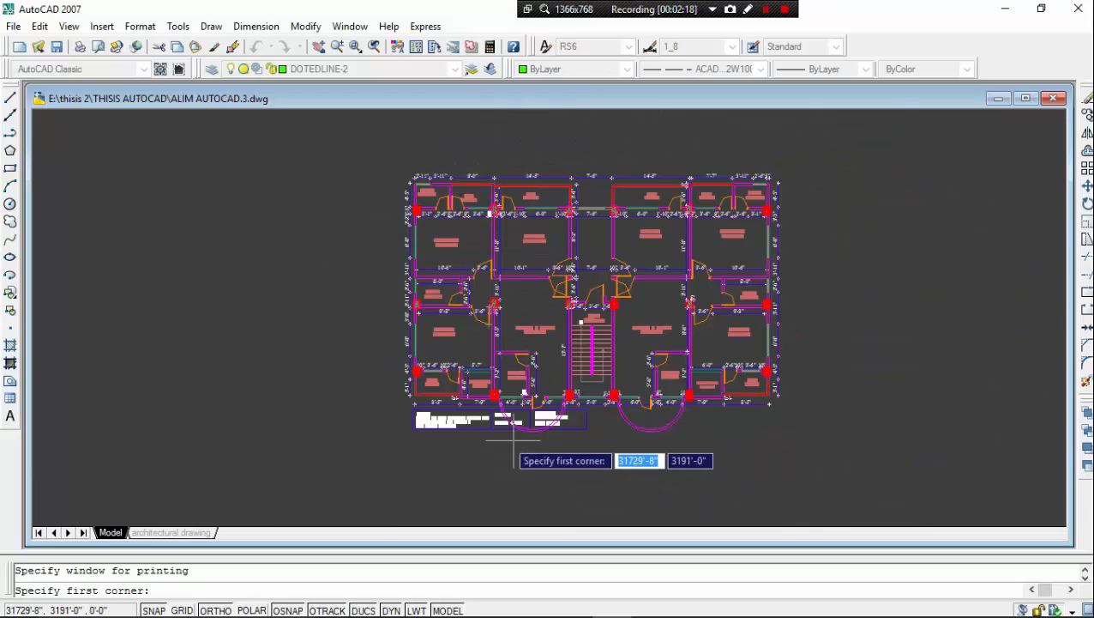
scroll(536, 152, "down", 2)
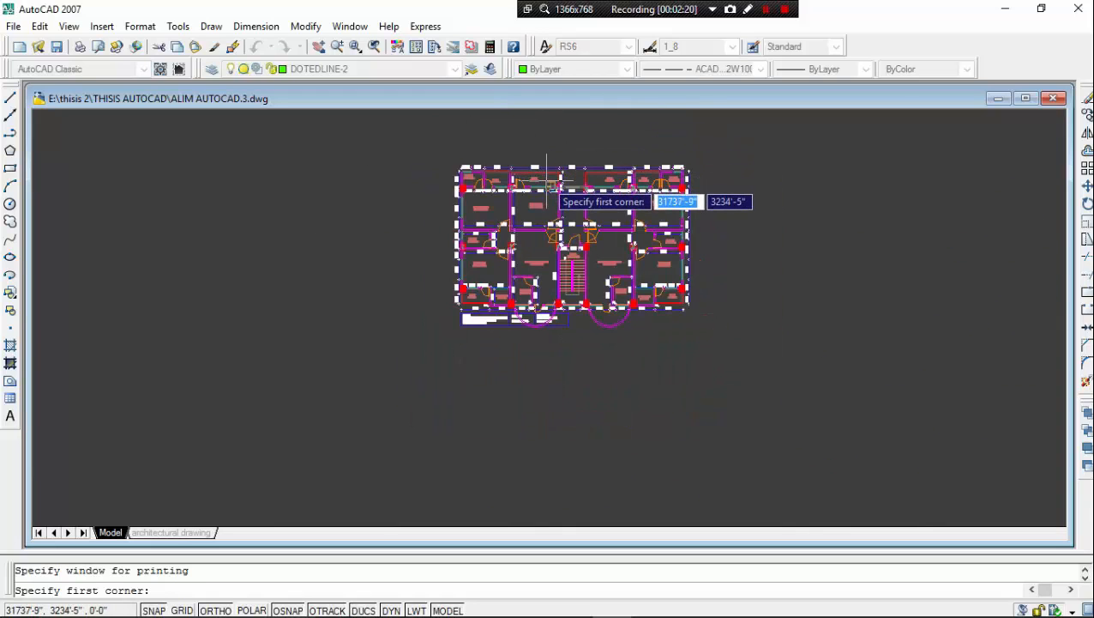
left_click(365, 176)
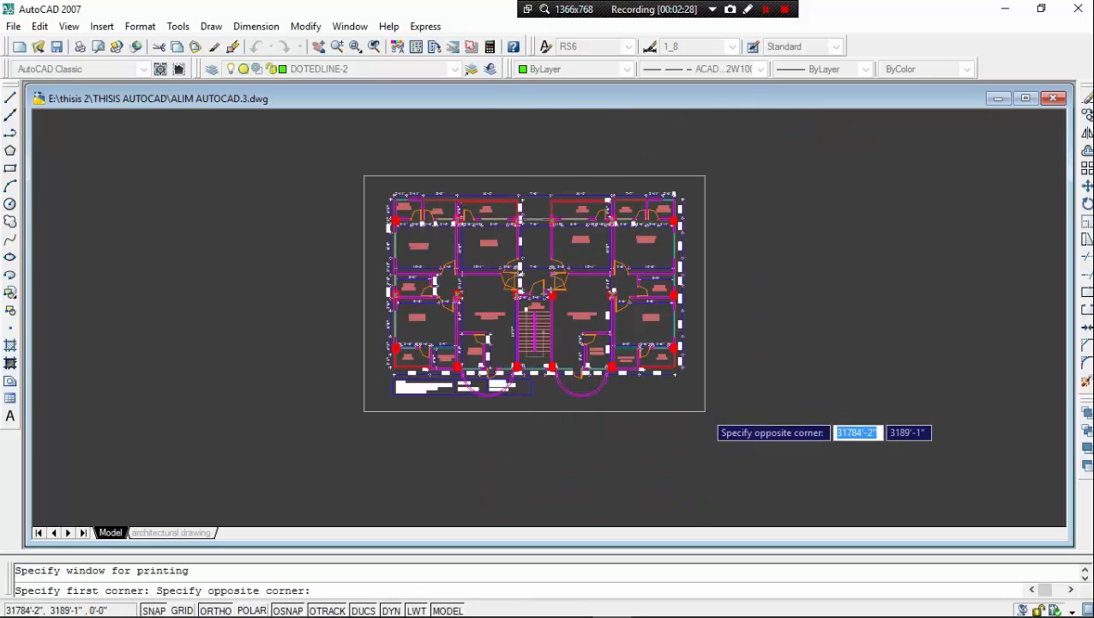
left_click(706, 411)
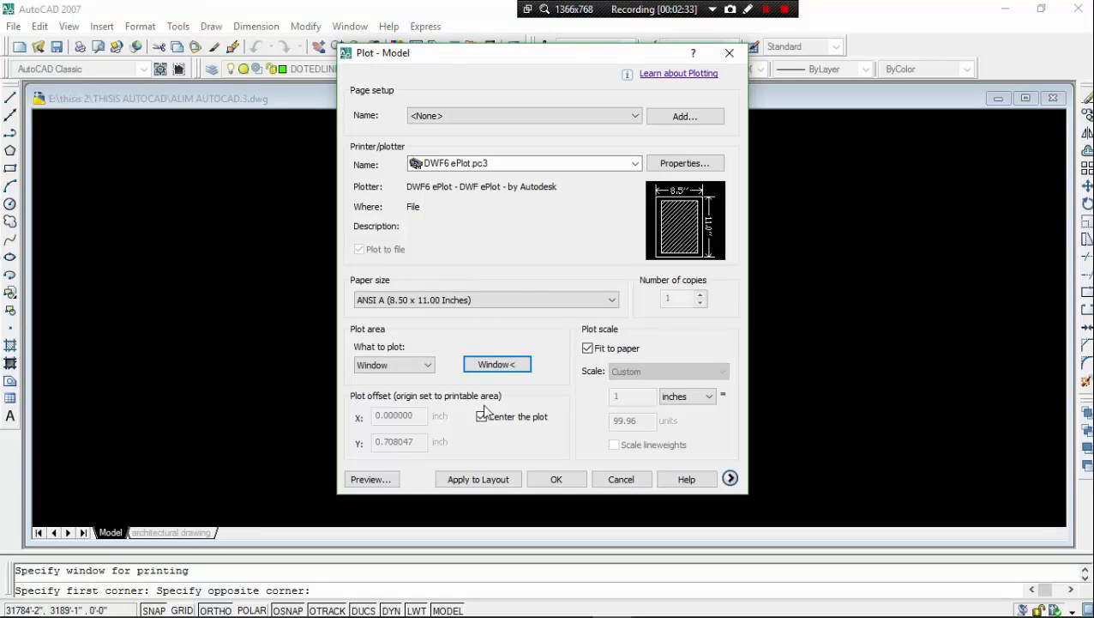
Step: Preview the plot, examine the floor plan's room labels, dimensions and placement on the sheet, and return to the plot settings
left_click(371, 478)
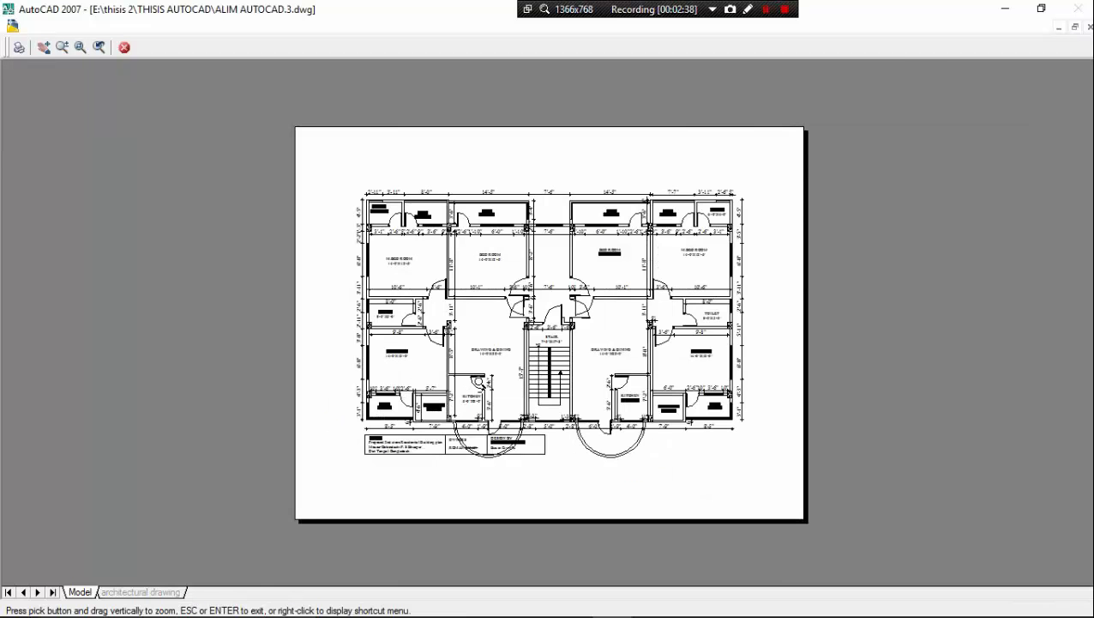
scroll(478, 382, "up", 2)
scroll(478, 382, "up", 3)
scroll(479, 382, "down", 5)
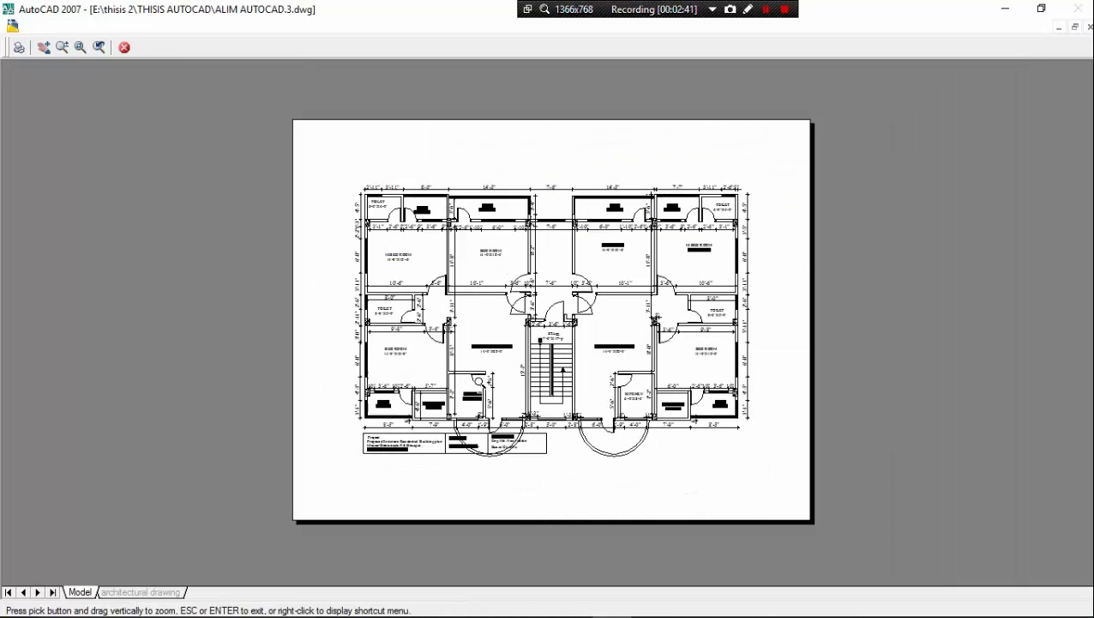
scroll(482, 378, "up", 3)
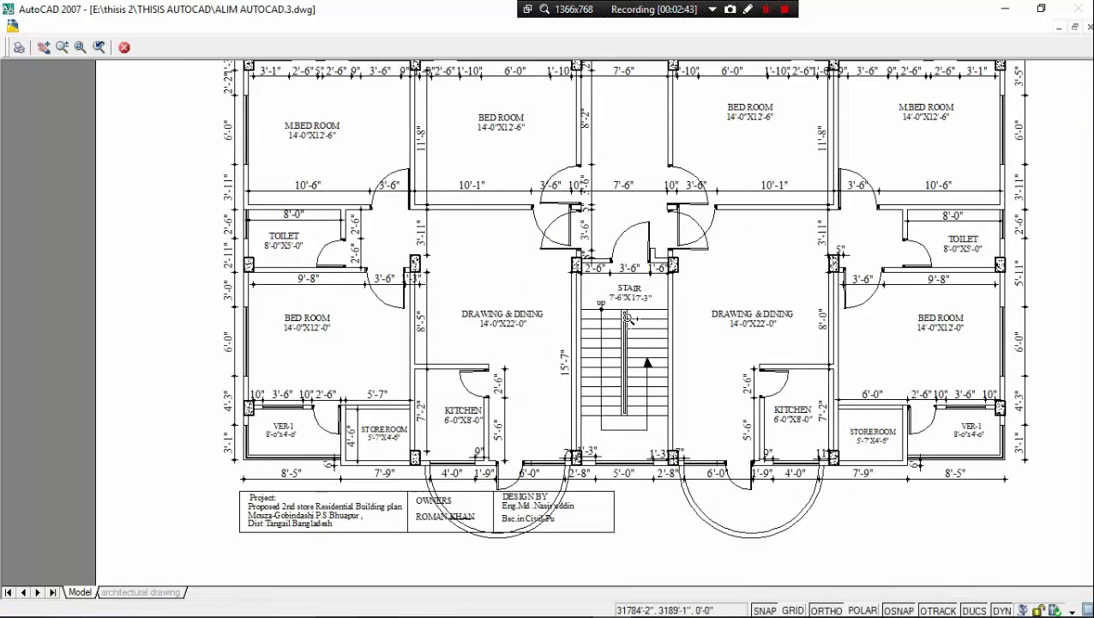
scroll(628, 318, "down", 4)
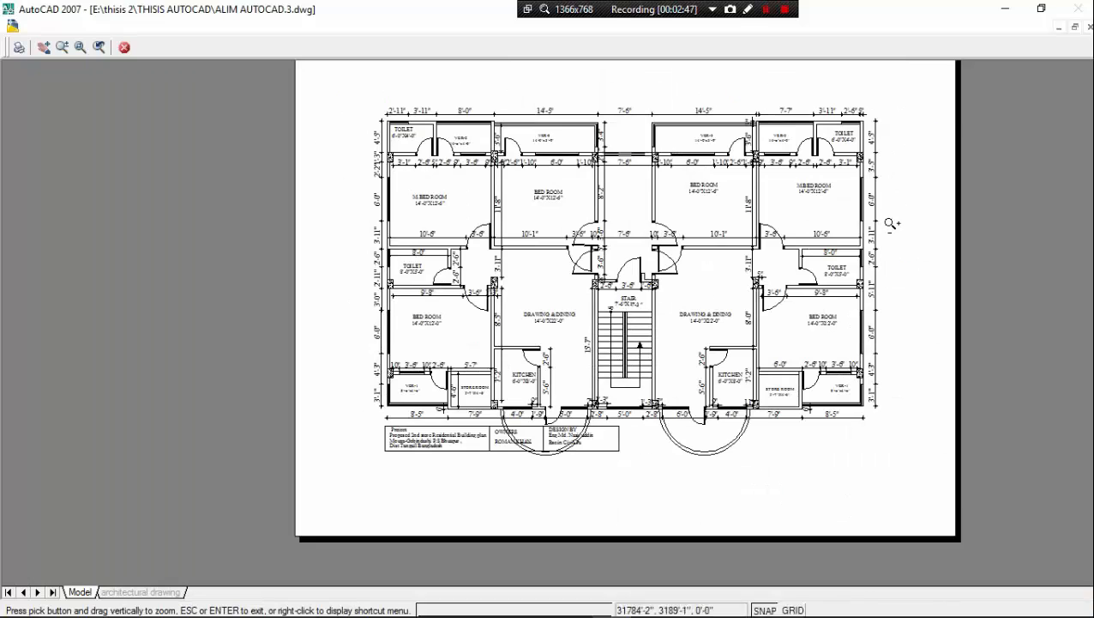
scroll(890, 225, "up", 3)
scroll(890, 225, "down", 4)
scroll(815, 233, "up", 5)
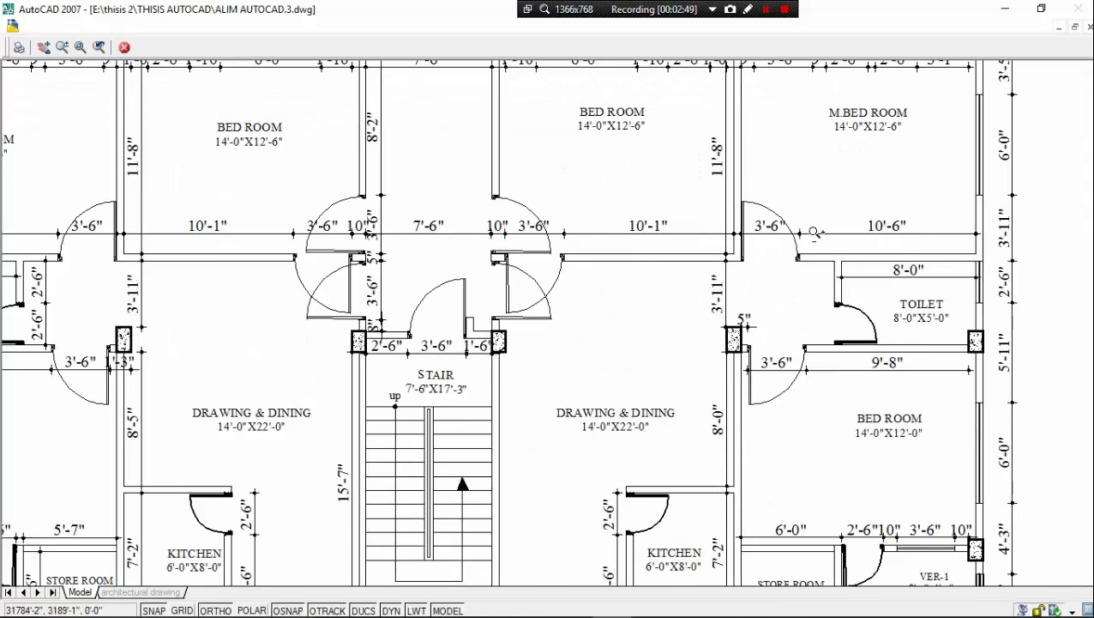
scroll(816, 233, "down", 5)
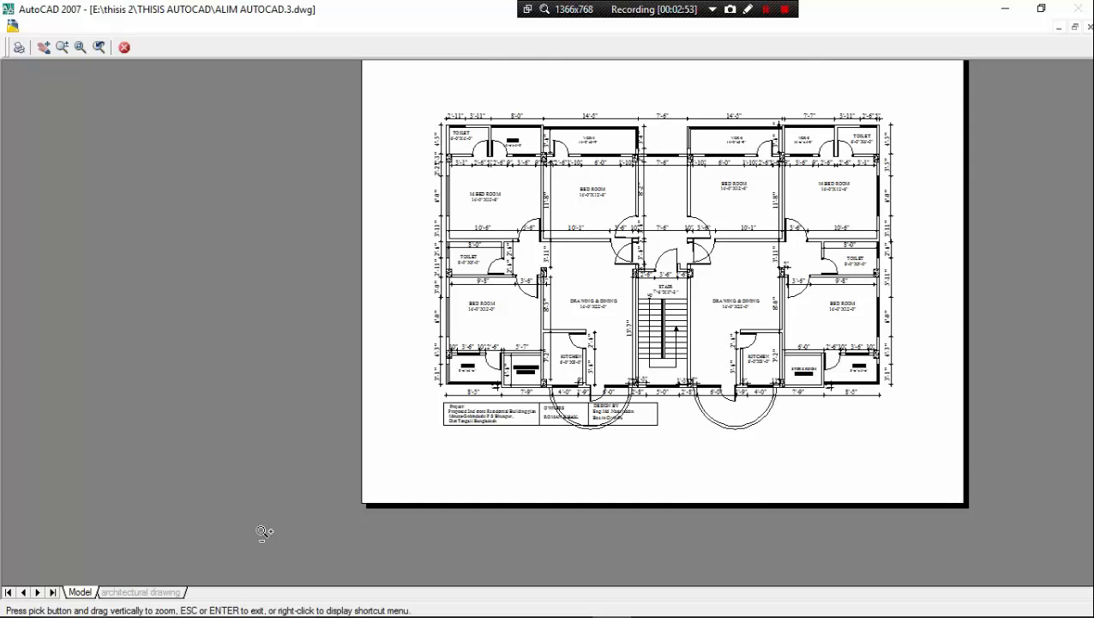
left_click(1088, 31)
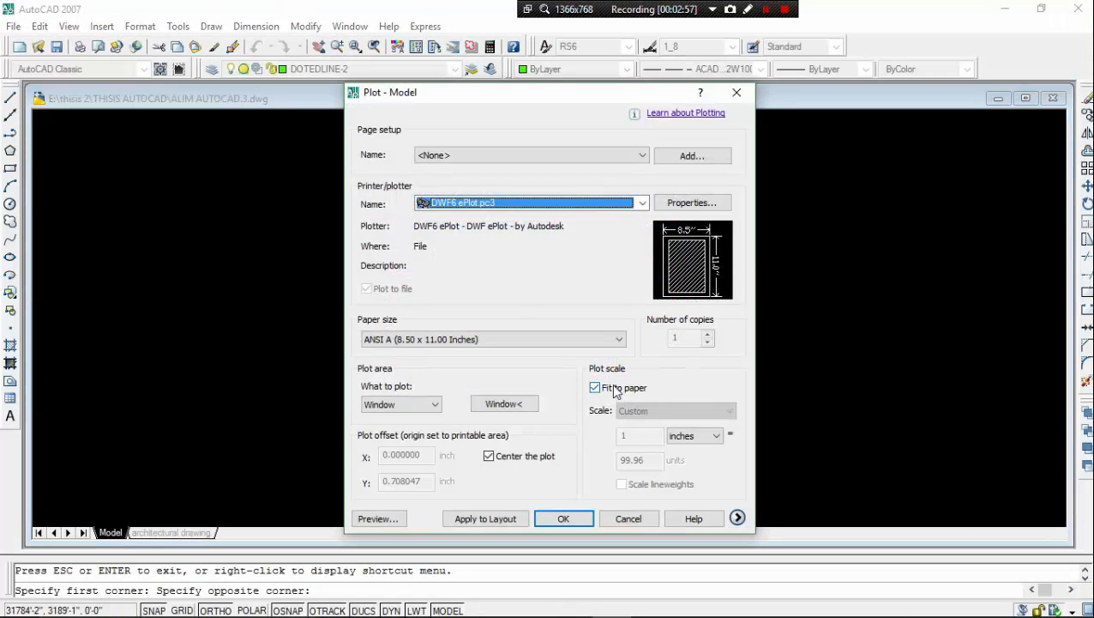
Step: Turn off Fit to paper, set the custom plot scale to 1 inch = 85 units, and check it in the preview
left_click(594, 388)
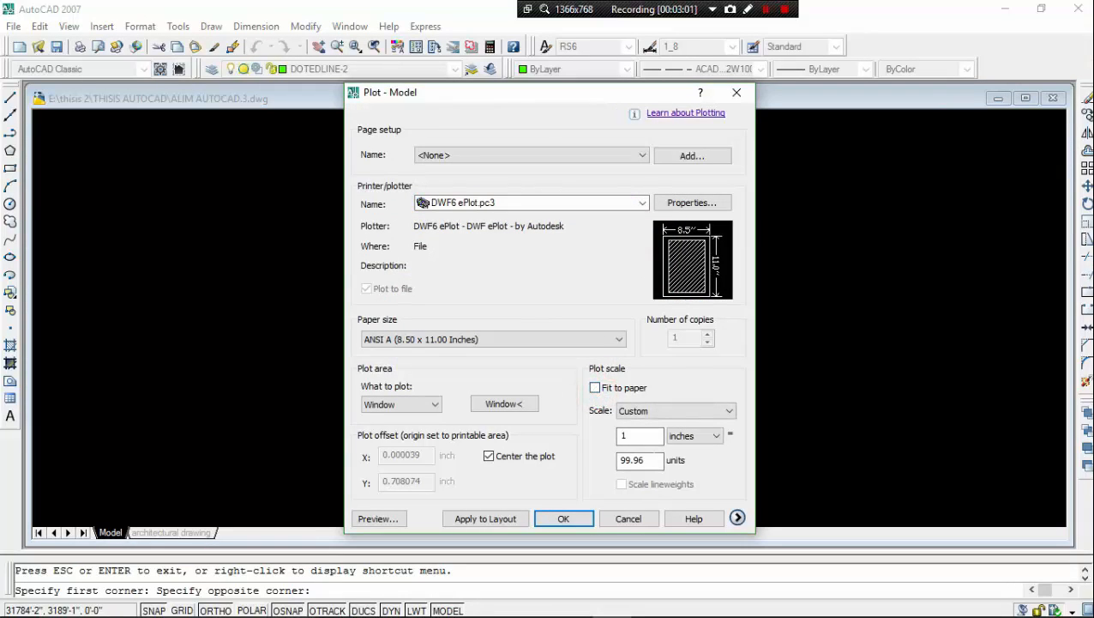
left_click(643, 459)
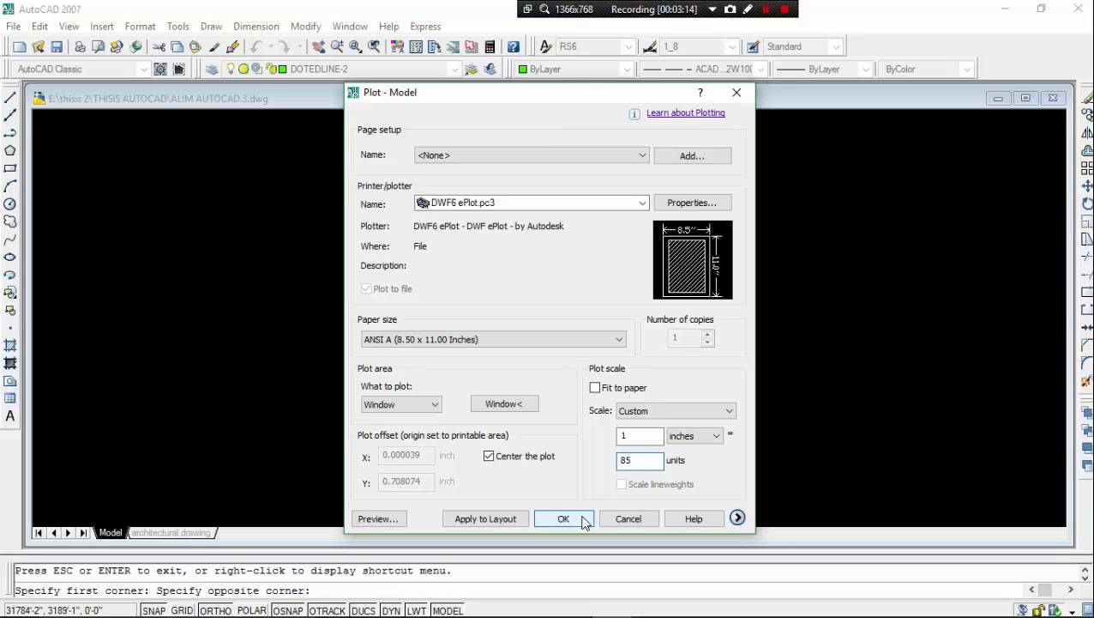
left_click(378, 518)
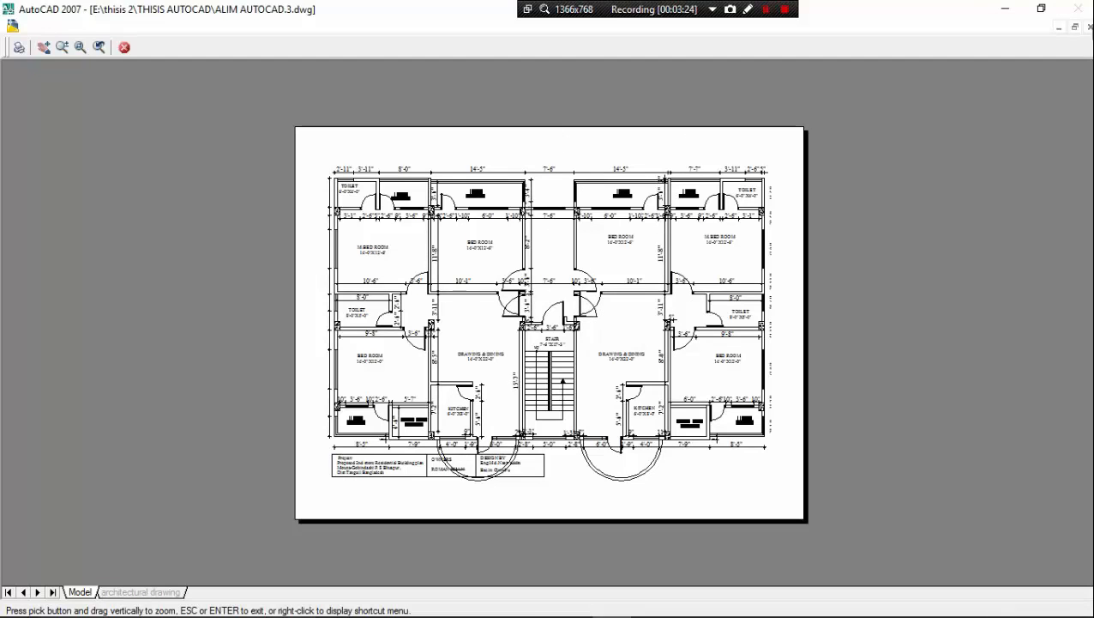
left_click(124, 47)
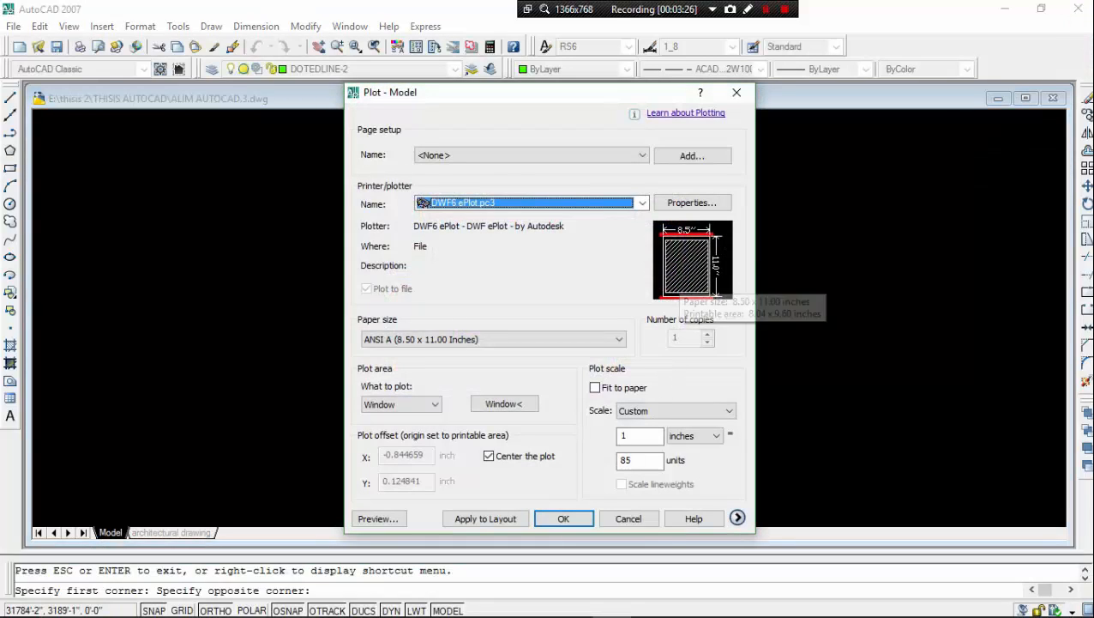
Step: Set the custom plot scale to 1 inch = 110 units and check it in the preview
left_click(645, 461)
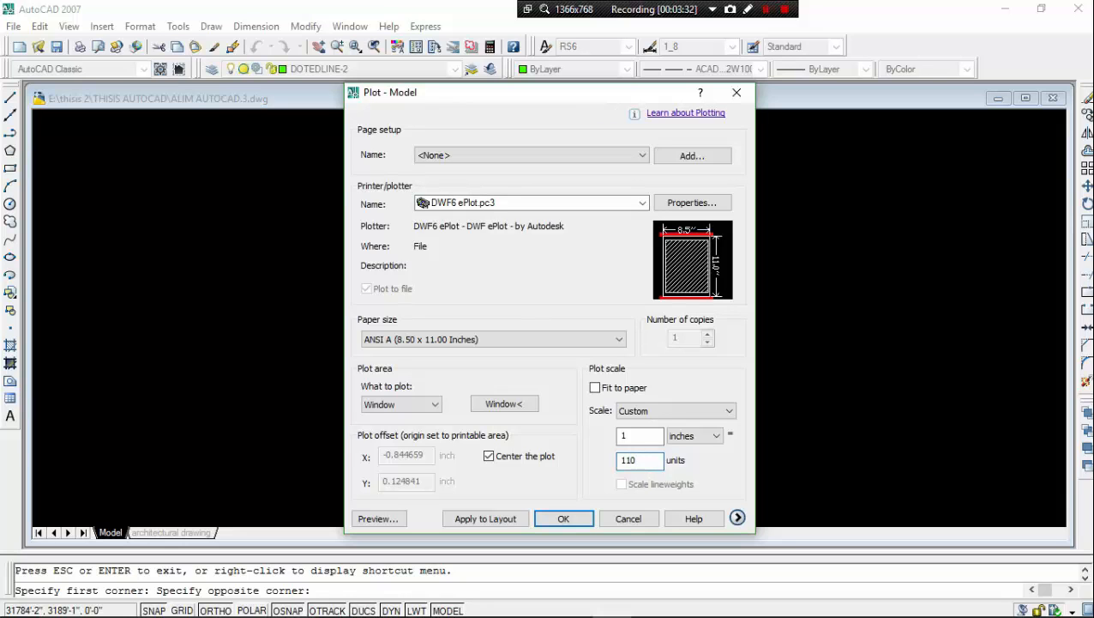
left_click(378, 518)
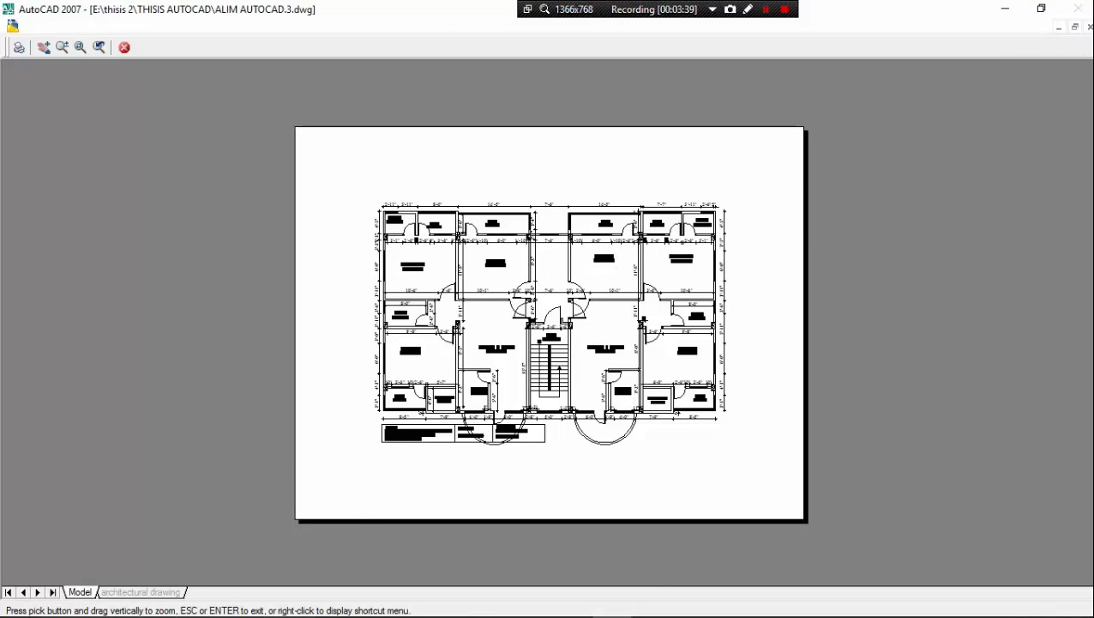
left_click(1090, 27)
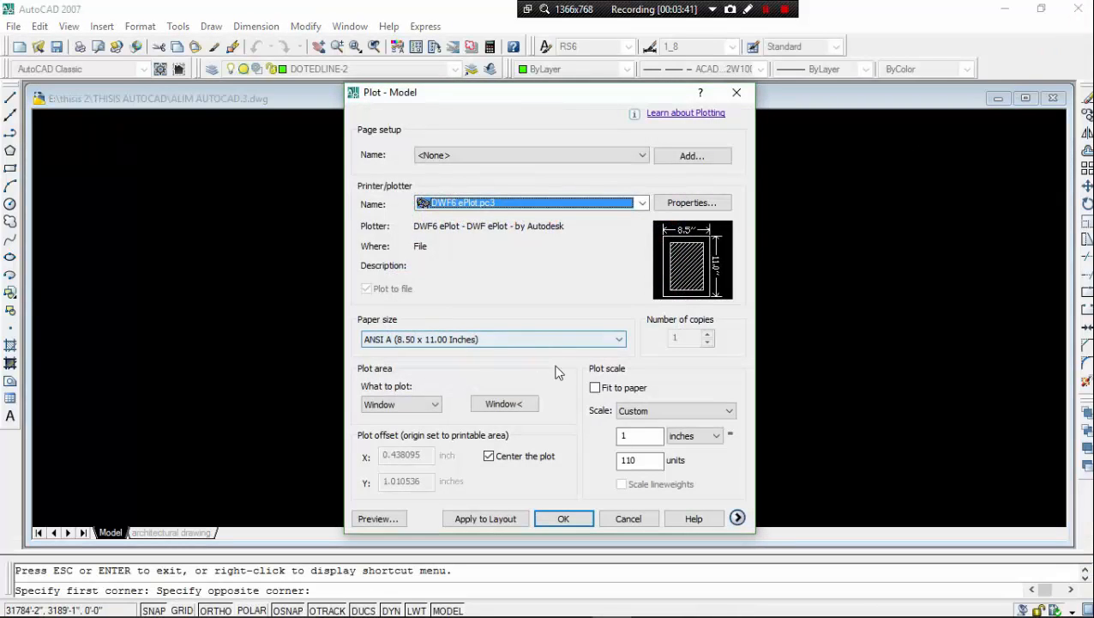
Step: Set the custom plot scale to 1 inch = 95 units and open the plot preview
left_click(644, 460)
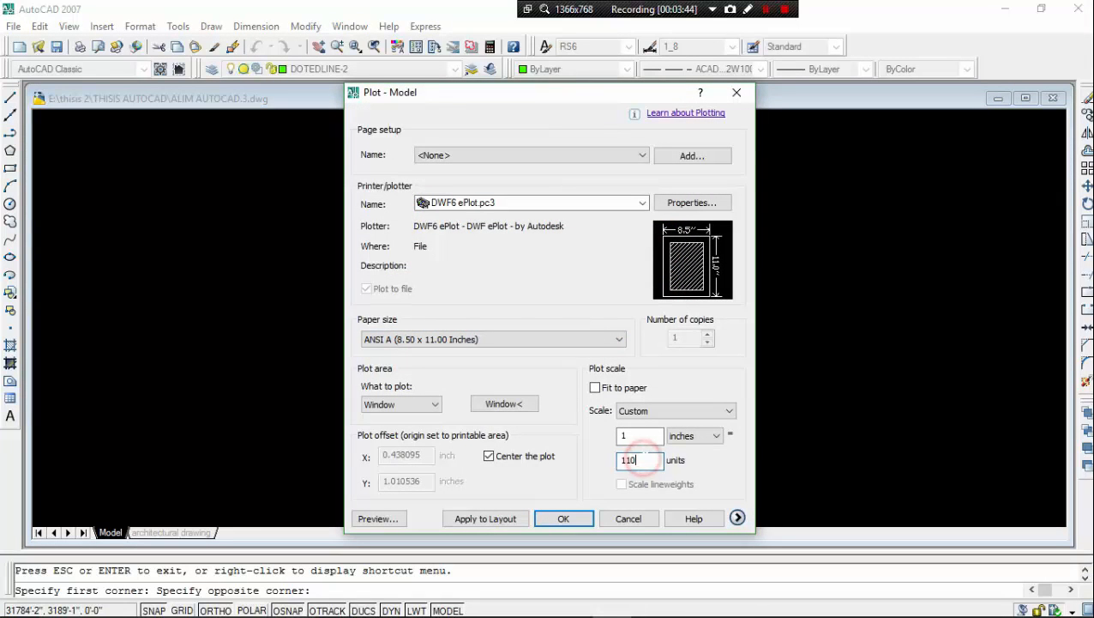
key("BackSpace")
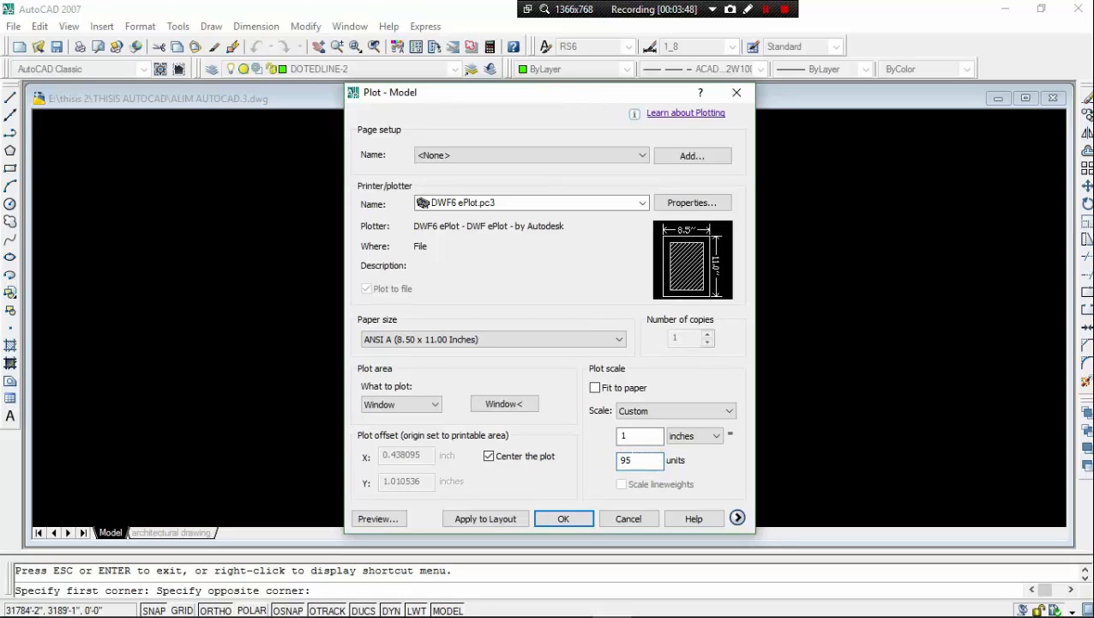
left_click(380, 518)
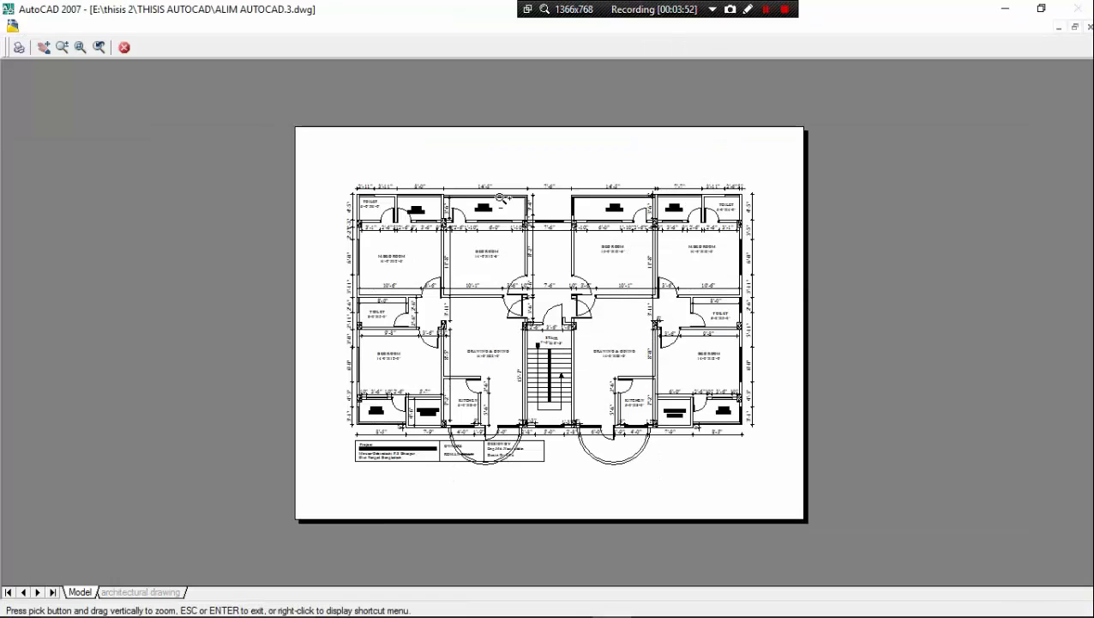
Step: Check the whole sheet in the plot preview and start plotting the floor plan from there
scroll(501, 198, "up", 4)
scroll(513, 215, "down", 5)
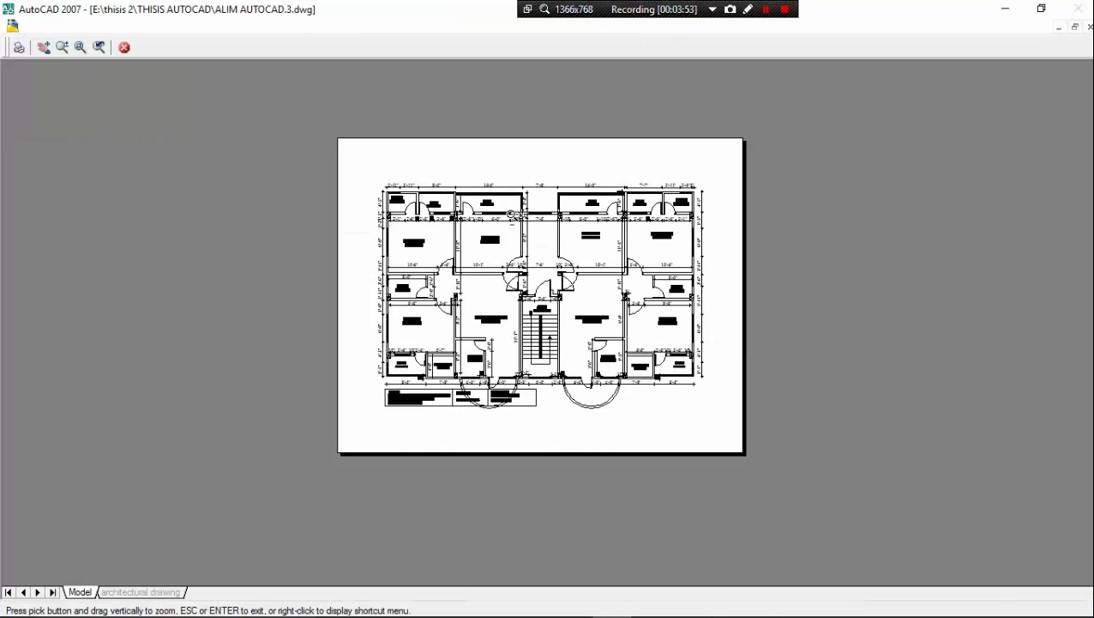
left_click(19, 49)
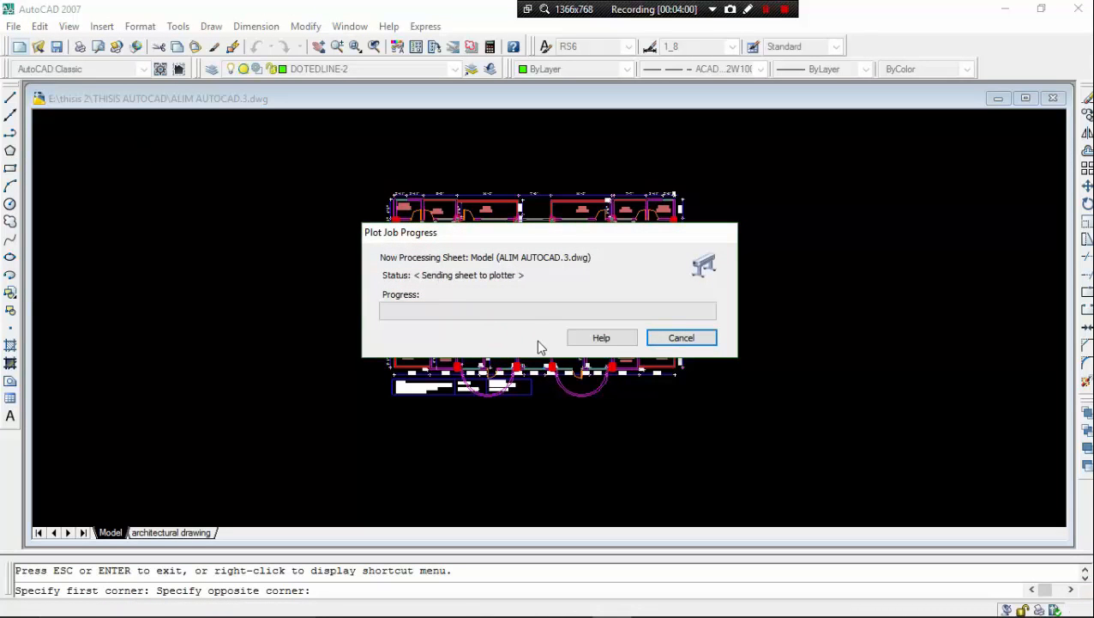
left_click(766, 9)
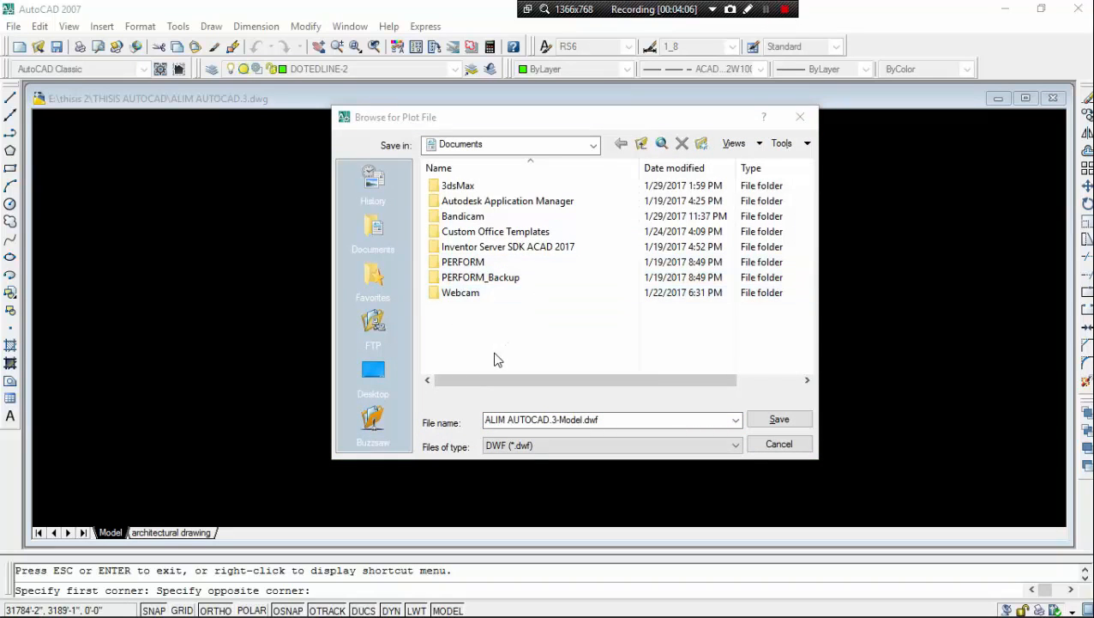
Step: Save the DWF plot file to the Desktop, appending erdefcgv to the proposed file name
left_click(592, 145)
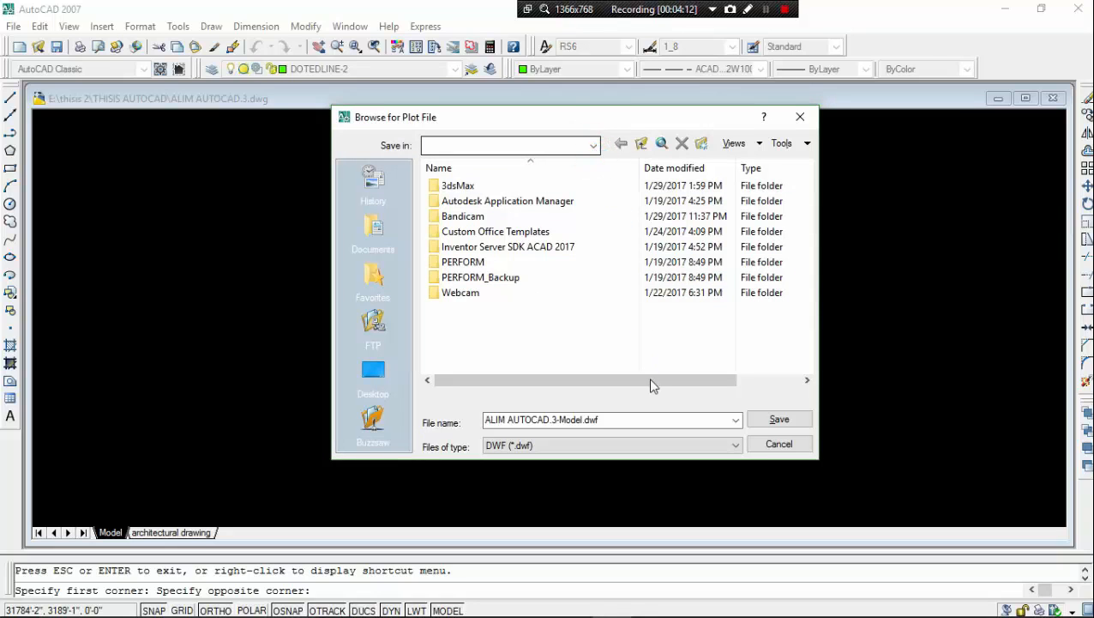
left_click(594, 147)
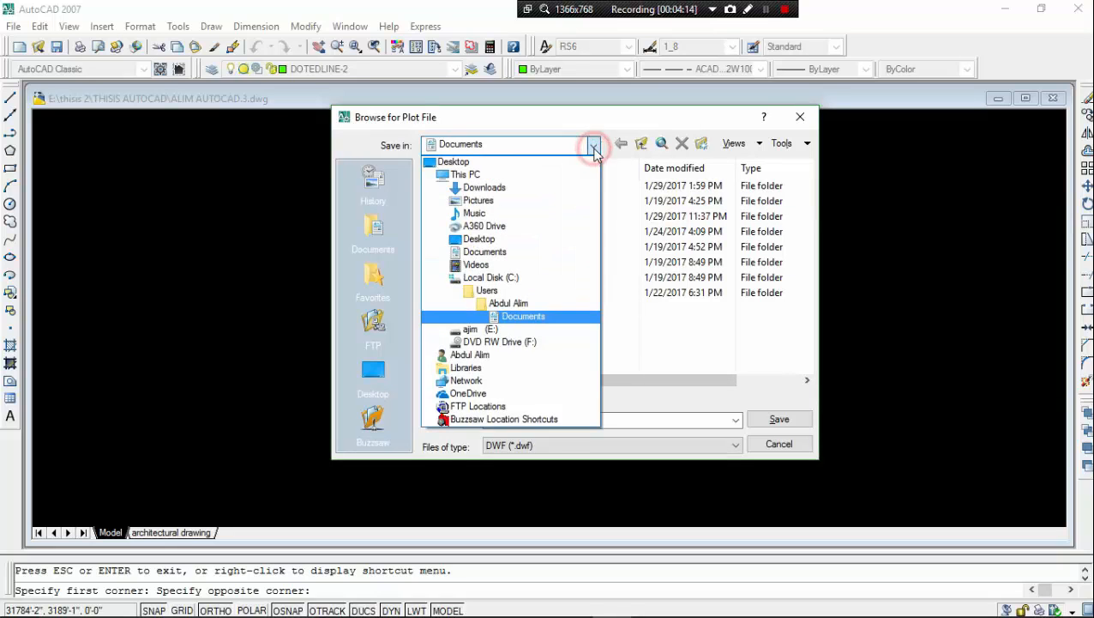
left_click(542, 242)
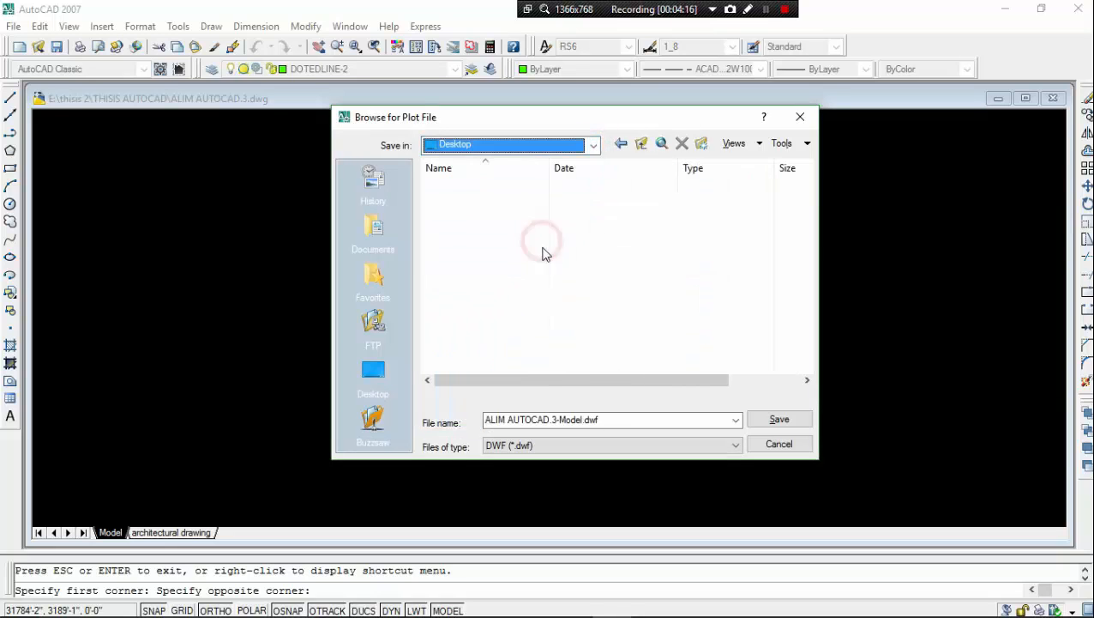
left_click(609, 420)
left_click(609, 420)
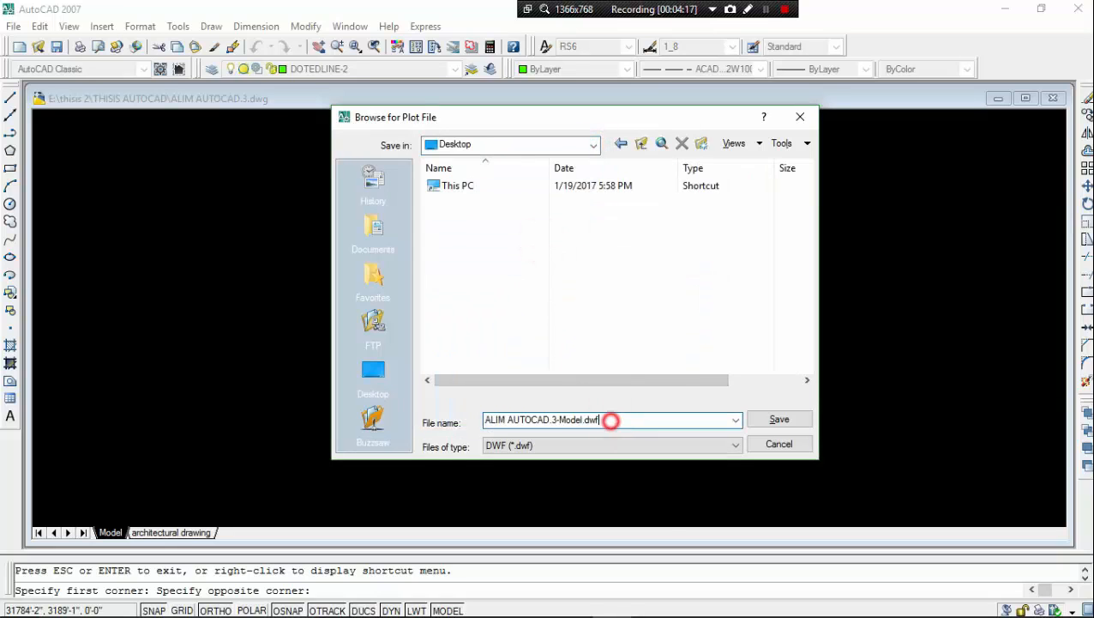
type("erdefcgv")
left_click(780, 420)
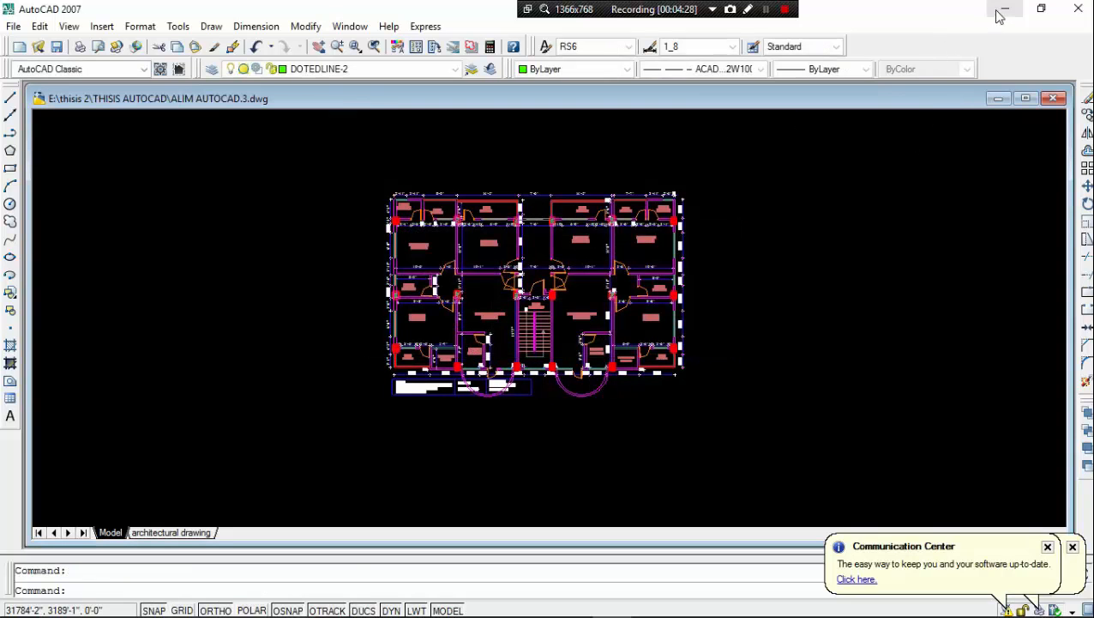
Step: Switch to the Windows desktop and open the plotted DWF file in Autodesk DWF Viewer
left_click(1003, 8)
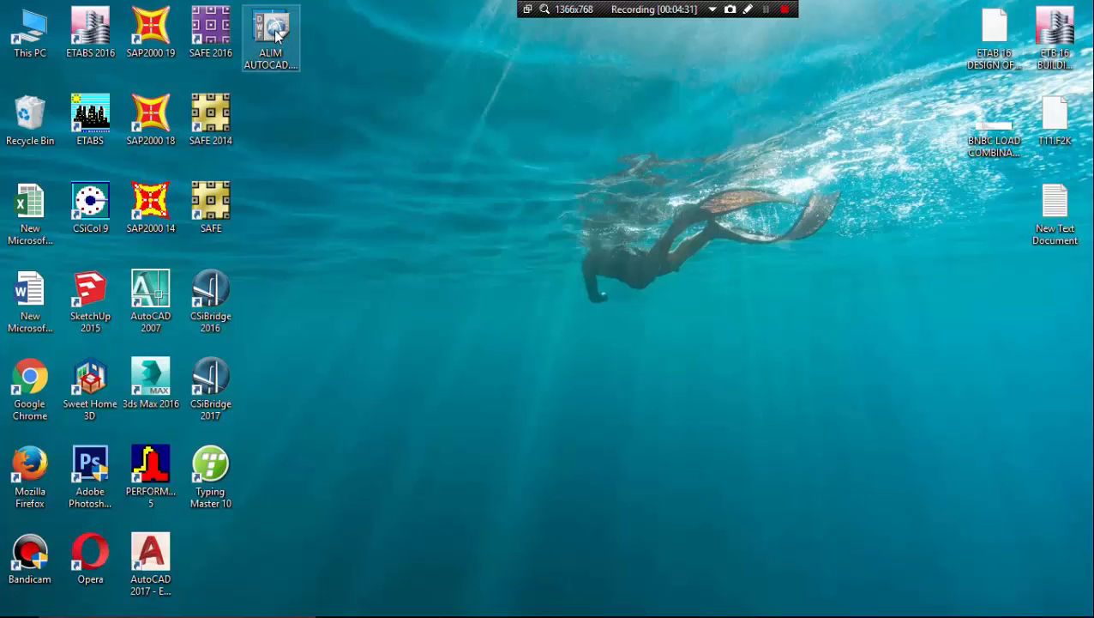
left_click(274, 32)
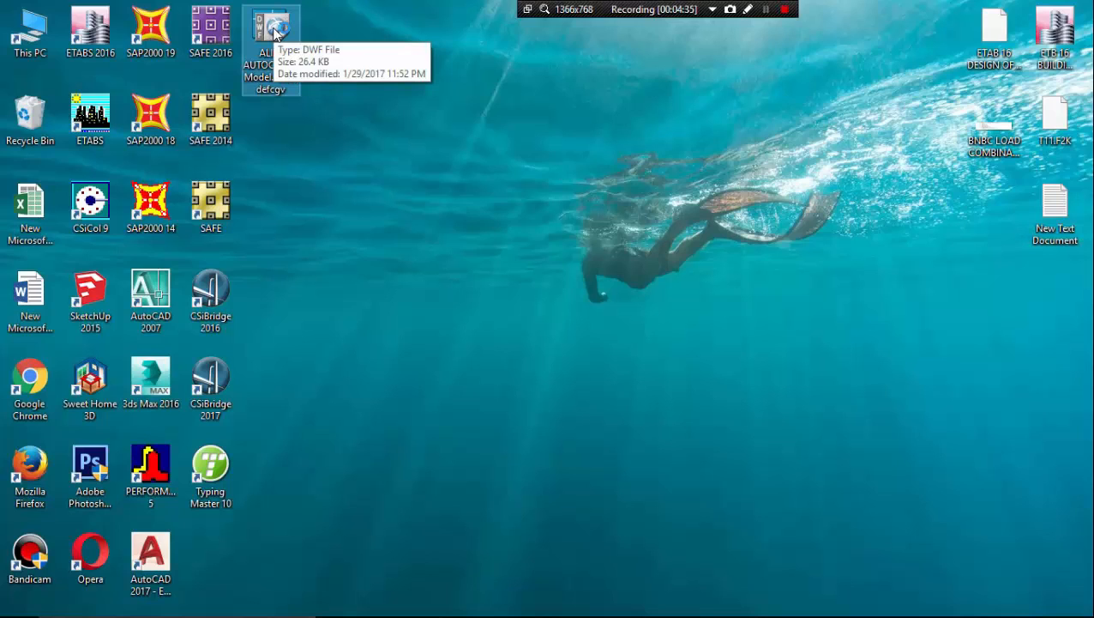
double_click(274, 32)
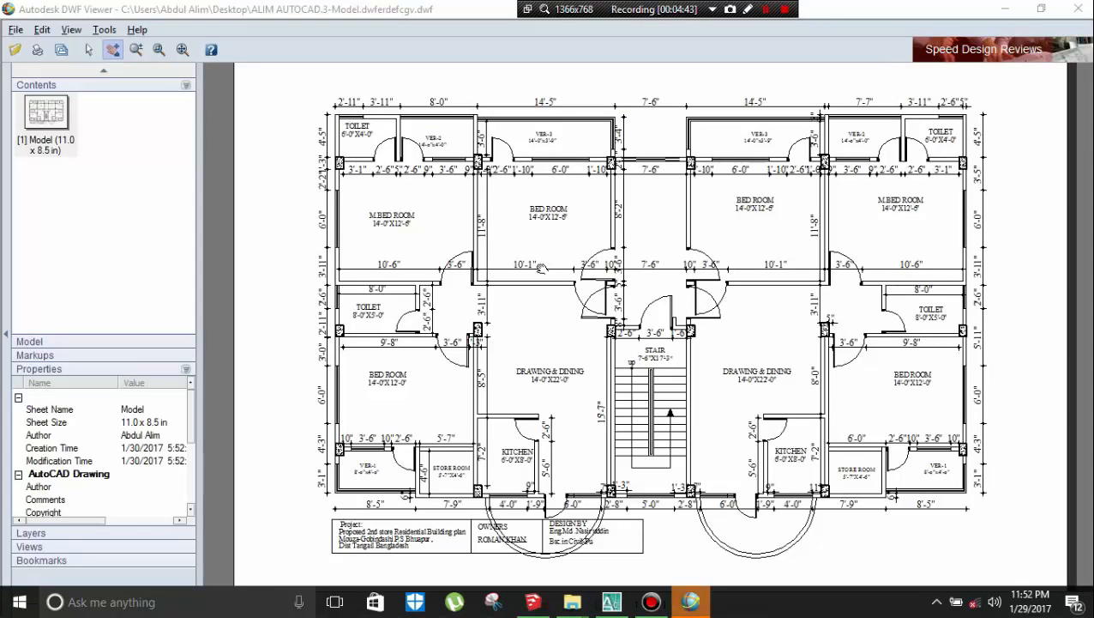
Step: Examine the plotted floor plan's room labels, dimensions, title block and placement on the sheet
scroll(534, 262, "down", 4)
scroll(586, 291, "up", 4)
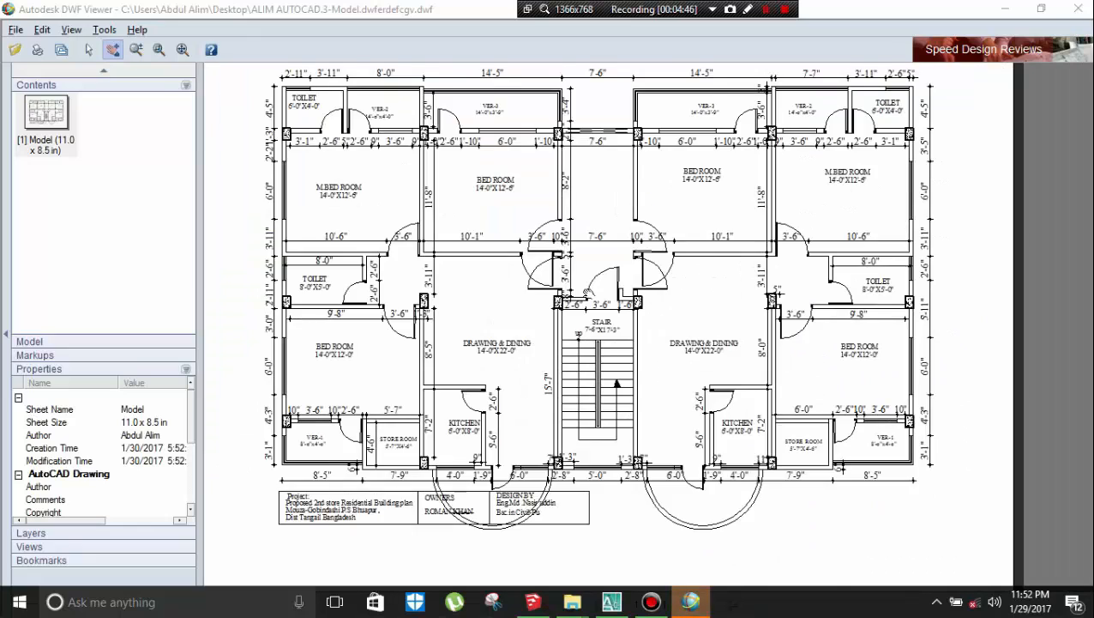
scroll(586, 291, "up", 8)
scroll(588, 293, "down", 9)
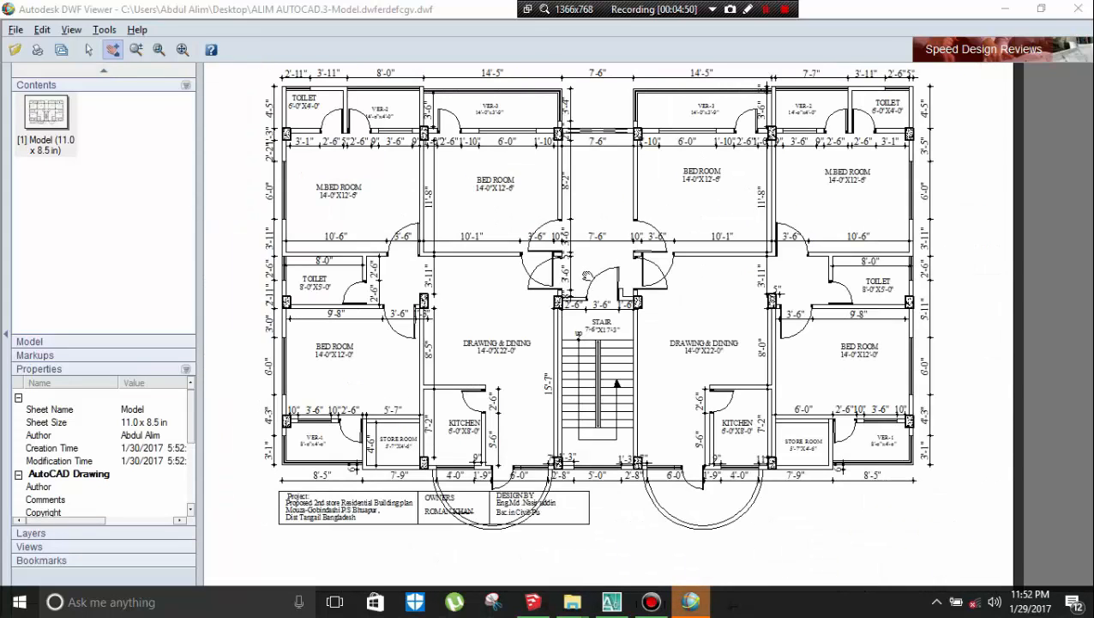
scroll(586, 276, "up", 8)
scroll(587, 277, "down", 8)
scroll(587, 276, "down", 2)
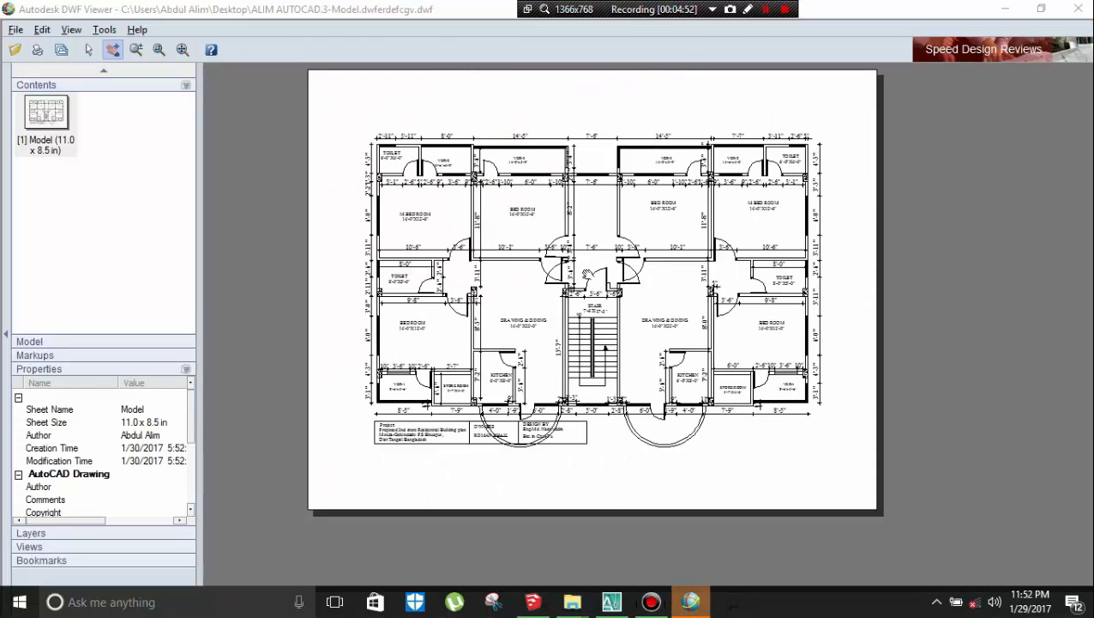
scroll(586, 271, "up", 2)
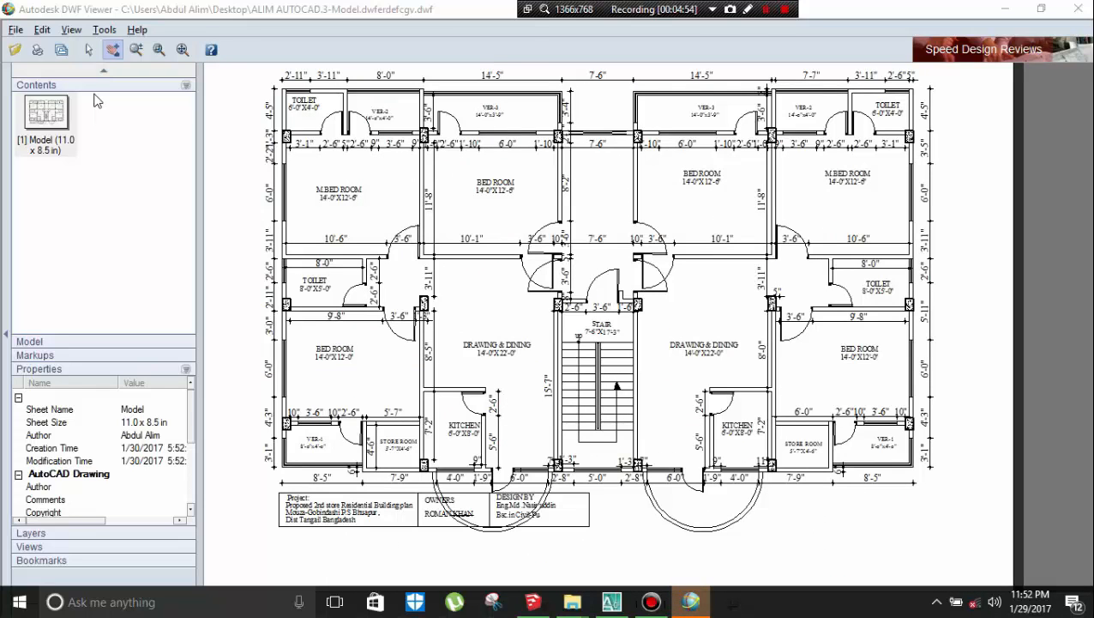
Step: Try to print the current sheet to Microsoft Print to PDF as a full page, Letter landscape, fit to page
left_click(16, 31)
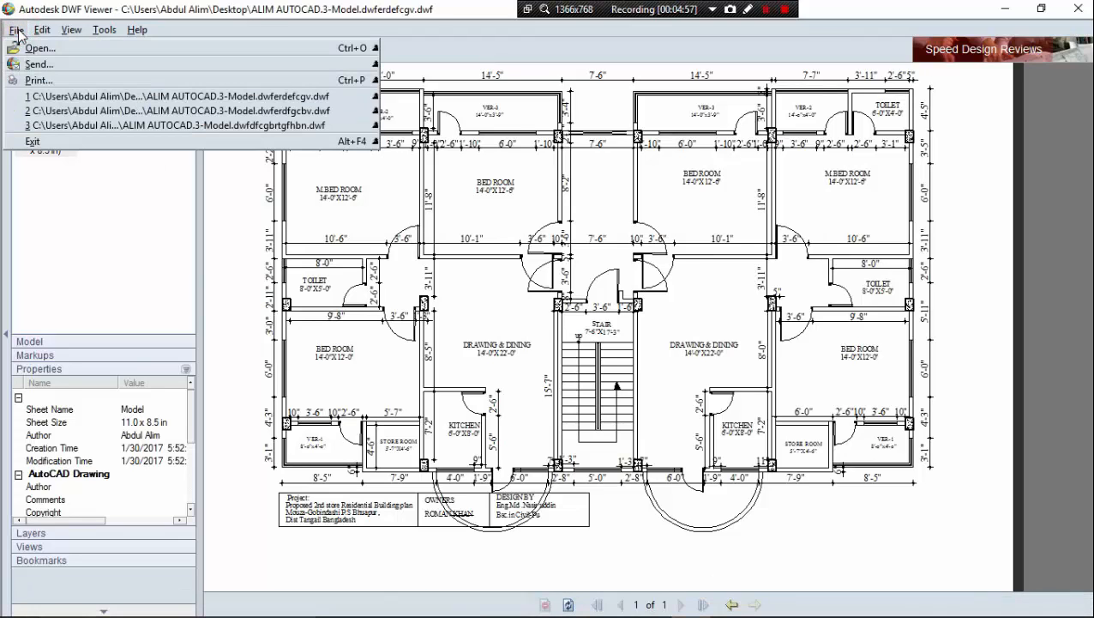
left_click(69, 81)
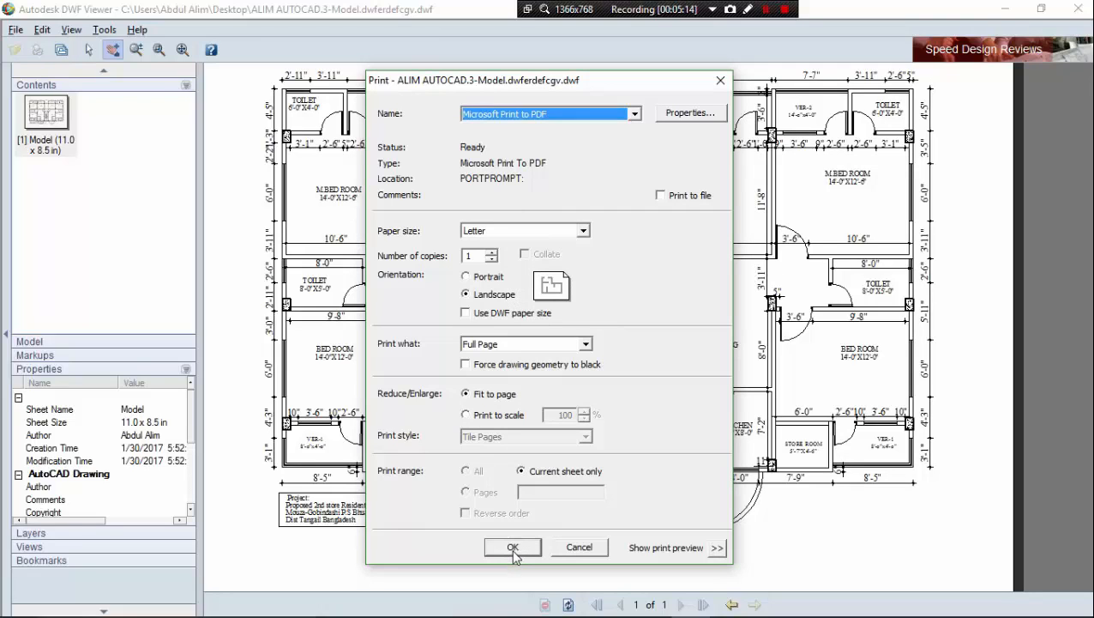
left_click(586, 345)
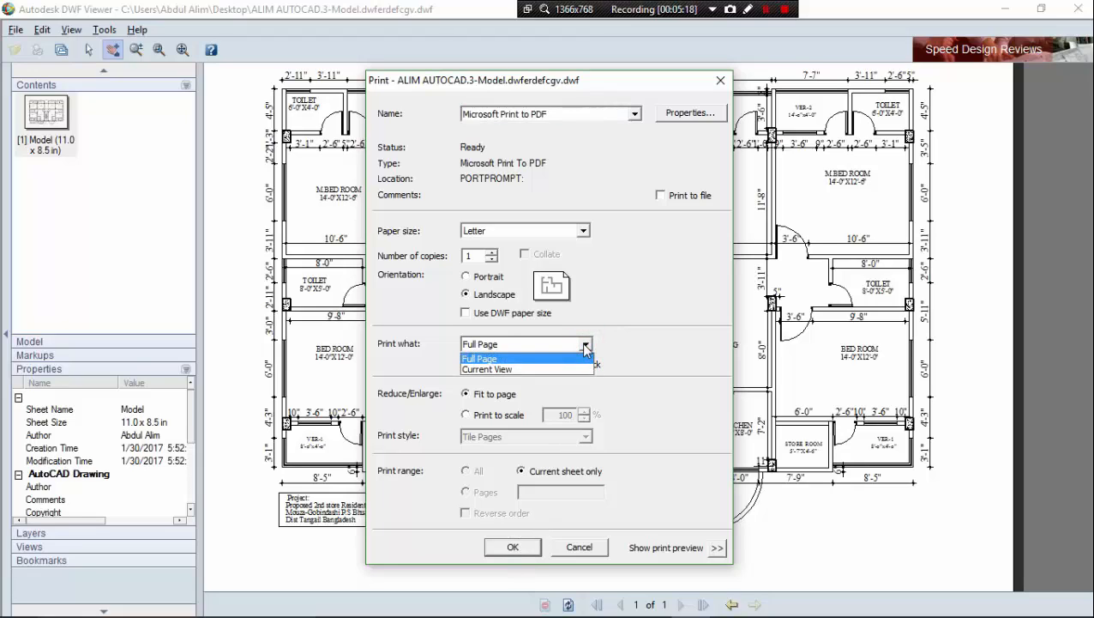
left_click(586, 346)
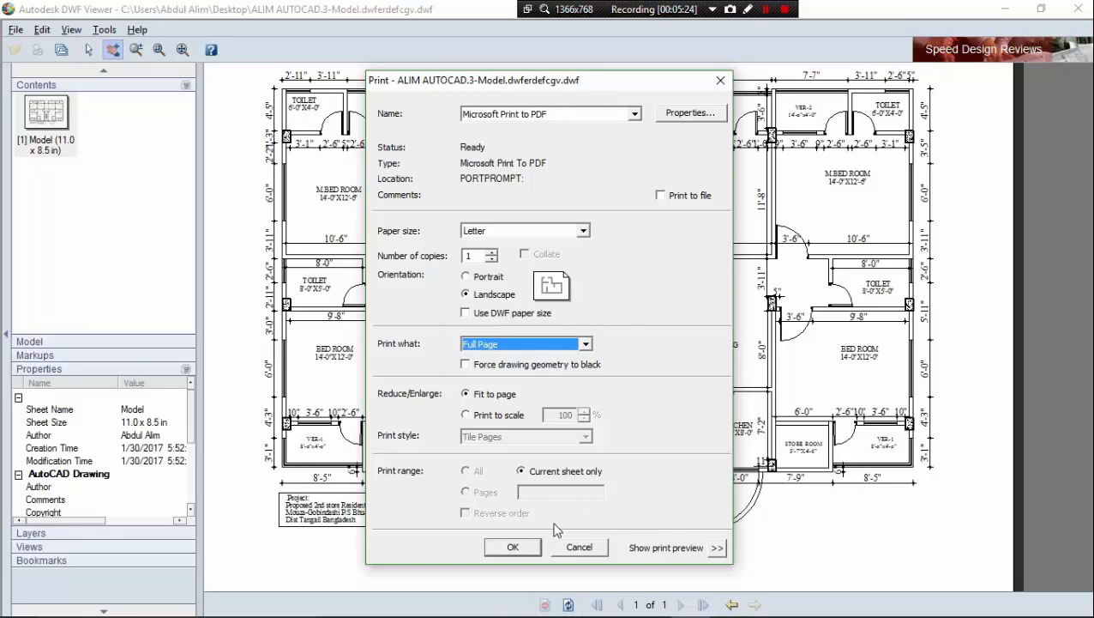
left_click(515, 547)
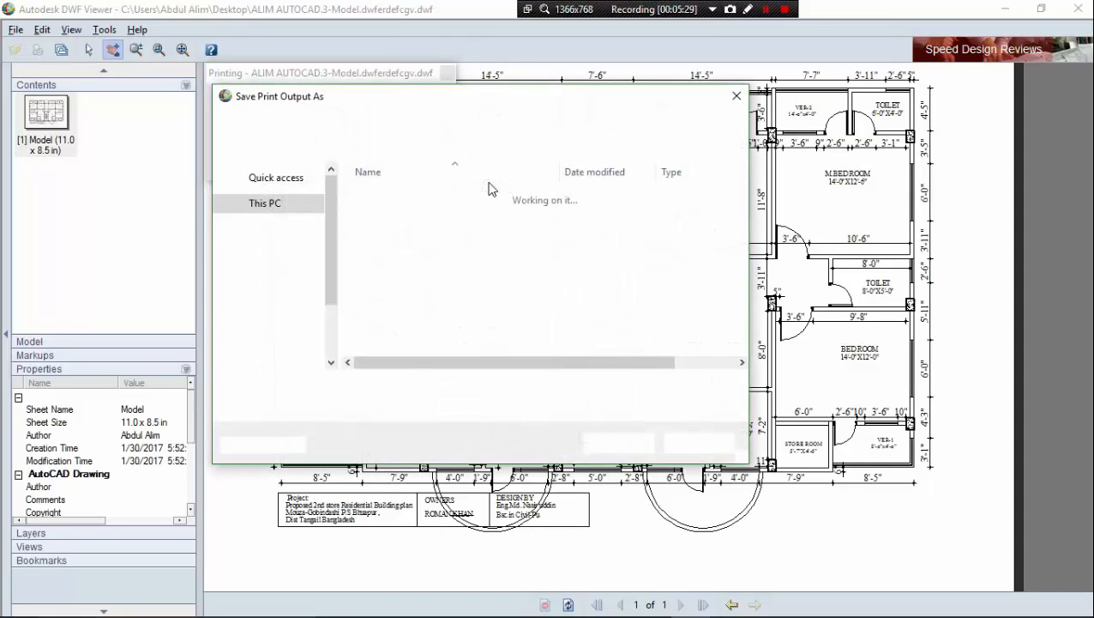
left_click(736, 95)
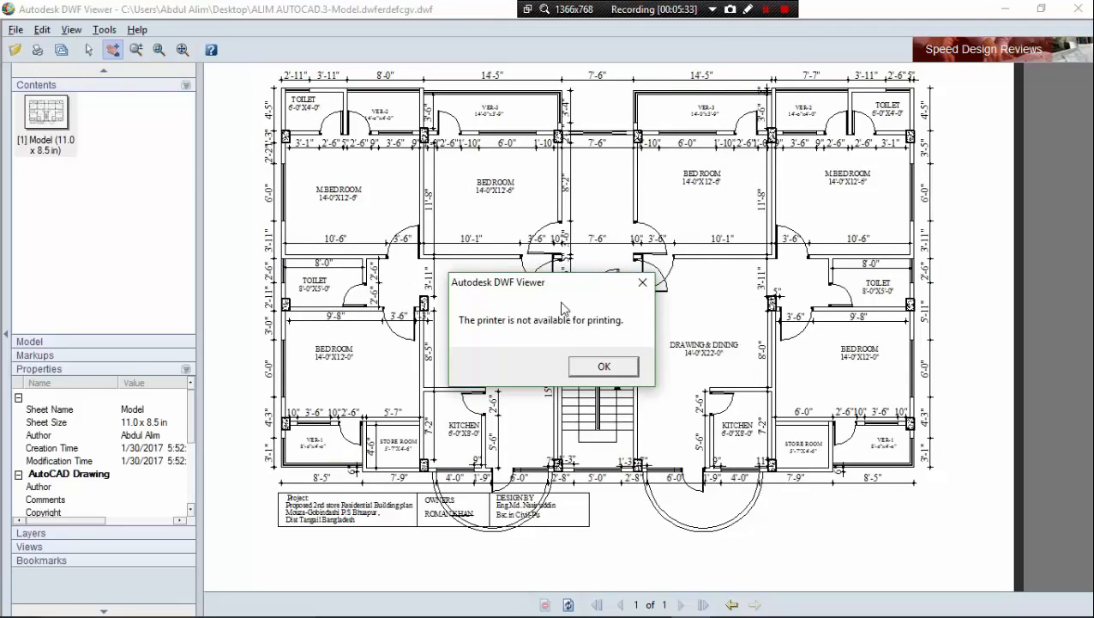
left_click(643, 282)
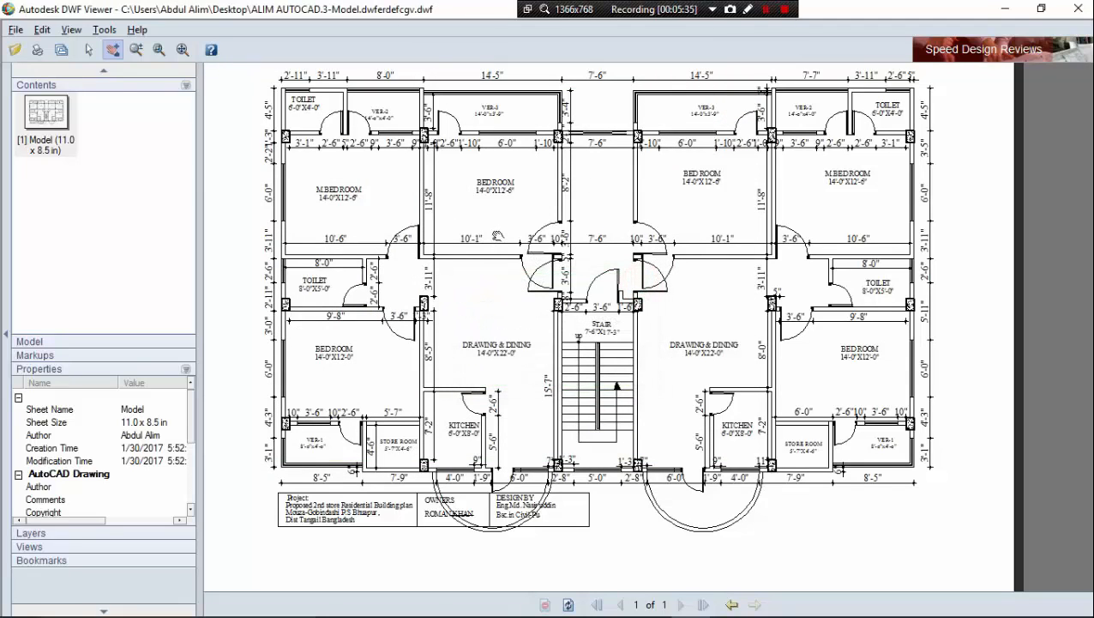